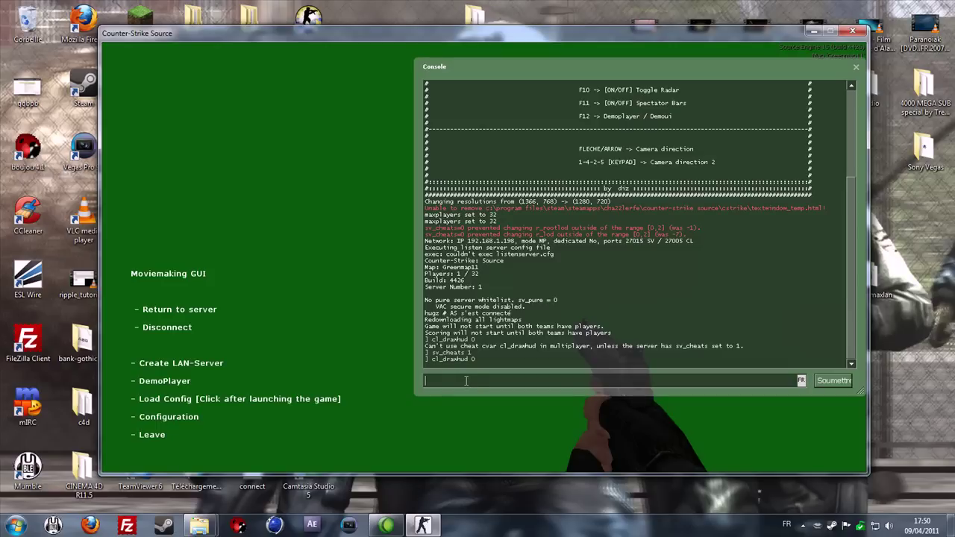
- Run give weapon_deagle in the game console, return to the game and switch weapons to the Desert Eagle
{"action": "type", "text": "give we"}
{"action": "key", "text": "Return"}
{"action": "key", "text": "Escape"}
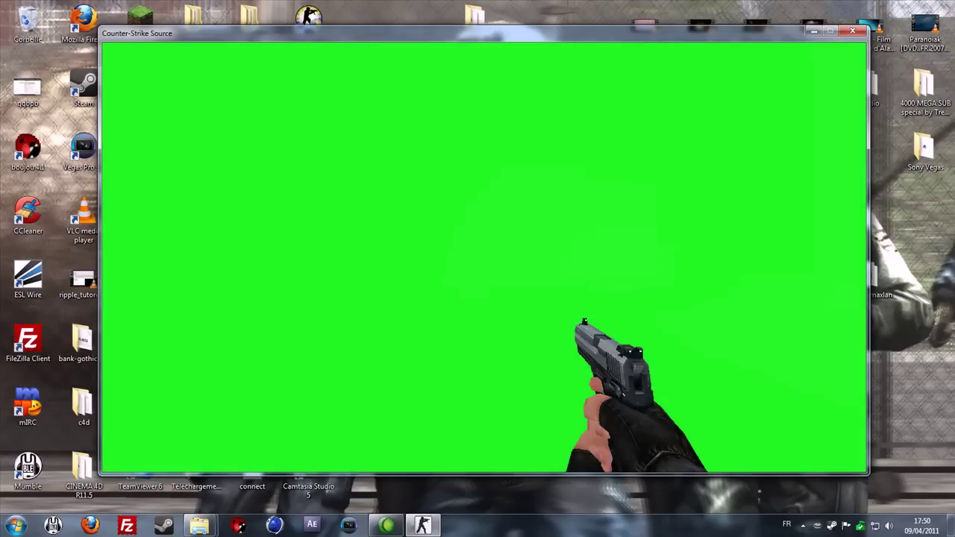
{"action": "key", "text": "q"}
{"action": "key", "text": "q"}
{"action": "key", "text": "q"}
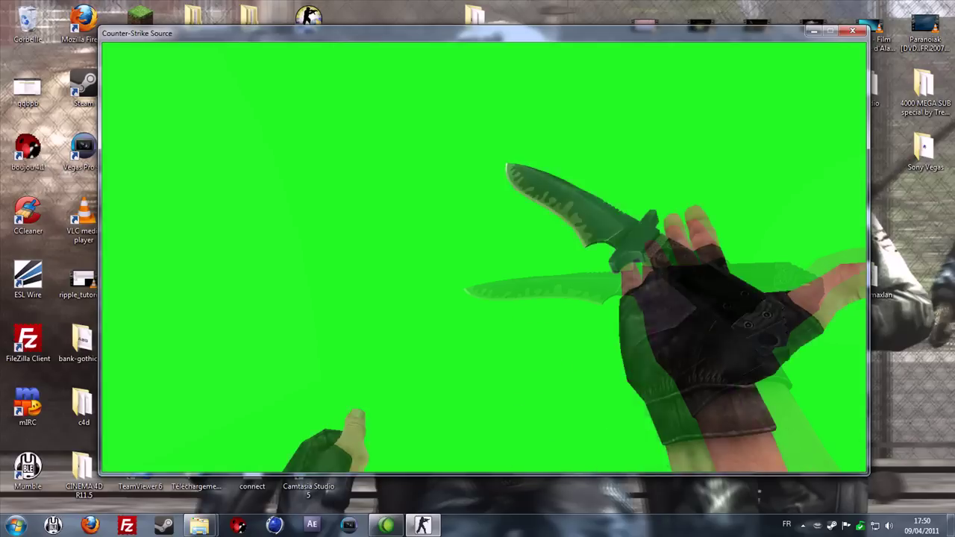
{"action": "key", "text": "q"}
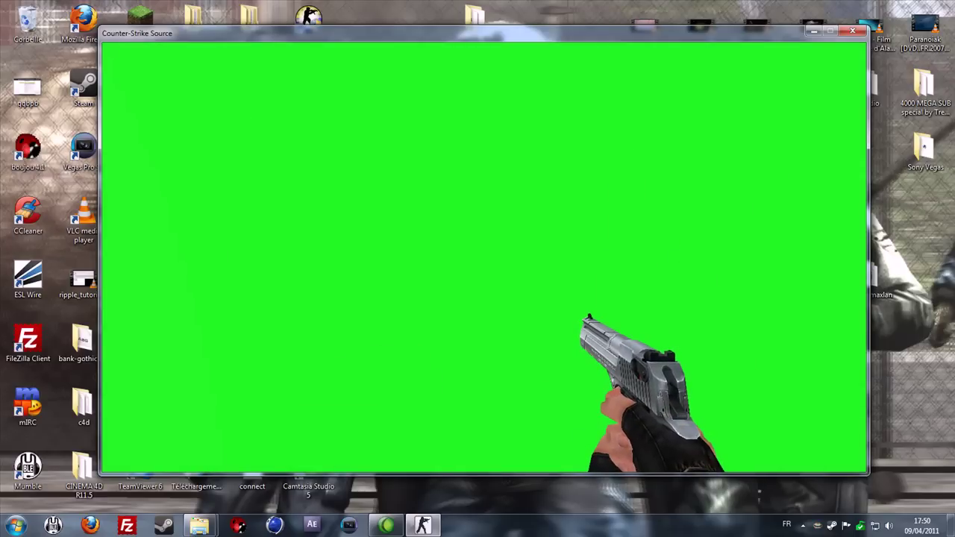
- Set the game's capture rate with the console command host_framerate 500
{"action": "key", "text": "grave"}
{"action": "type", "text": "host_framerate 500"}
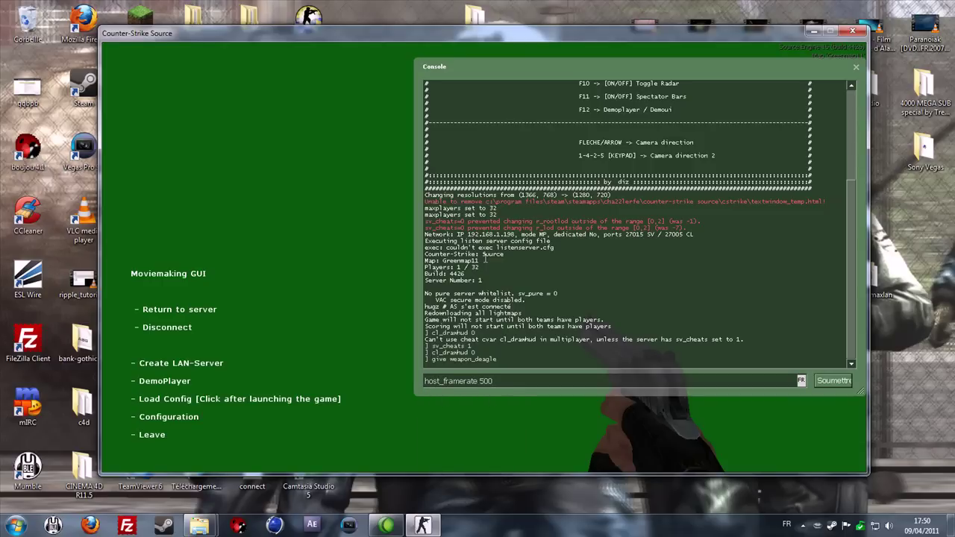
{"action": "key", "text": "Return"}
- Start recording with startmovie tuto_deagle, return to the game and draw the pistol for the capture
{"action": "type", "text": "start"}
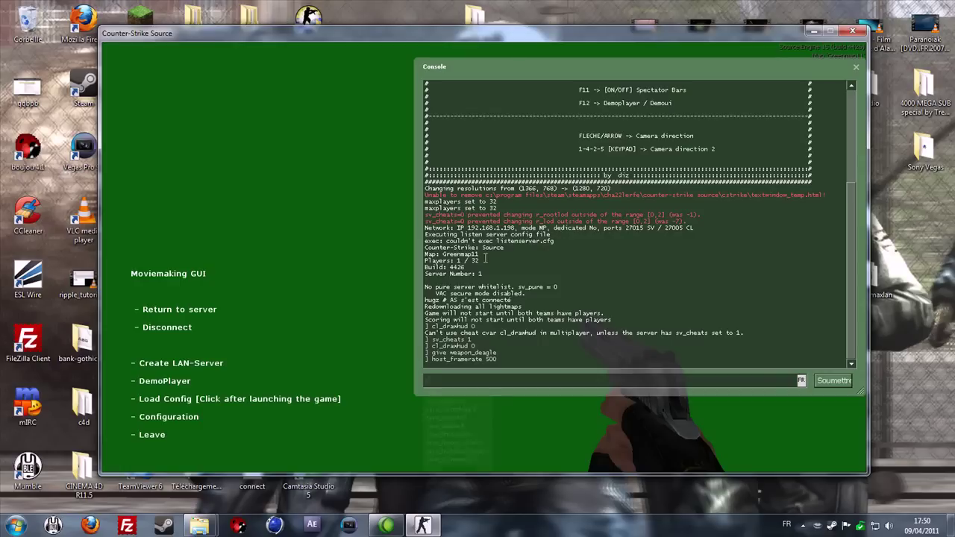
{"action": "type", "text": "movie"}
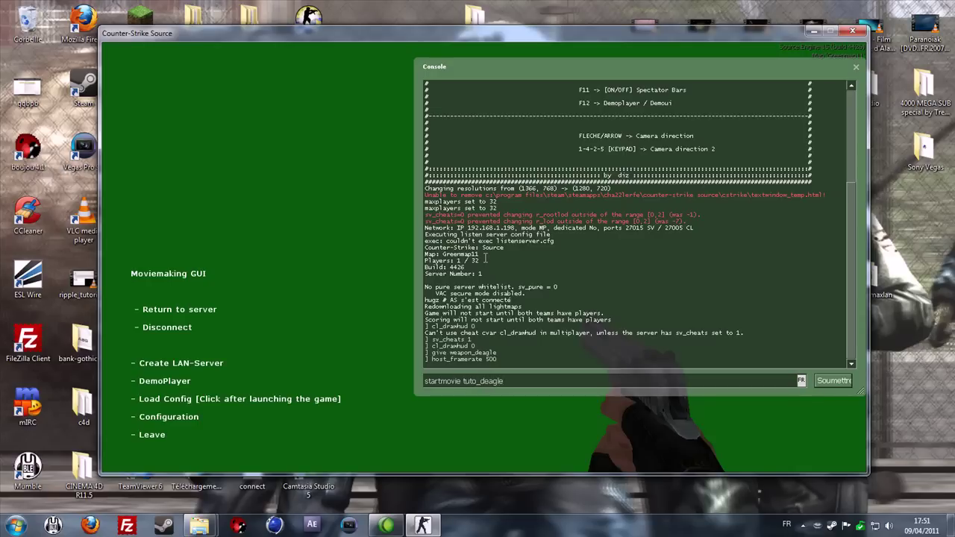
{"action": "type", "text": "tuto_deagle"}
{"action": "key", "text": "Return"}
{"action": "key", "text": "Escape"}
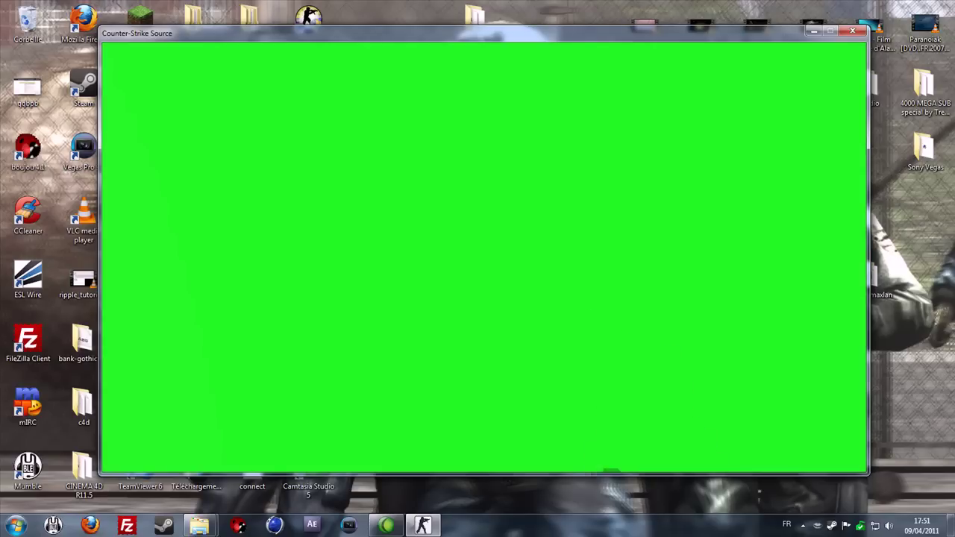
{"action": "key", "text": "2"}
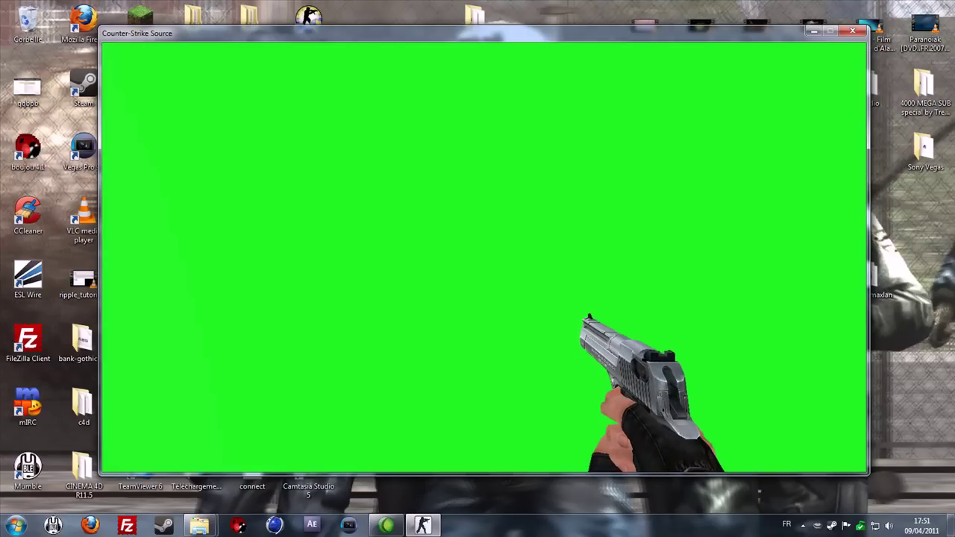
- Finish the capture with the endmovie command and close Counter-Strike Source
{"action": "key", "text": "grave"}
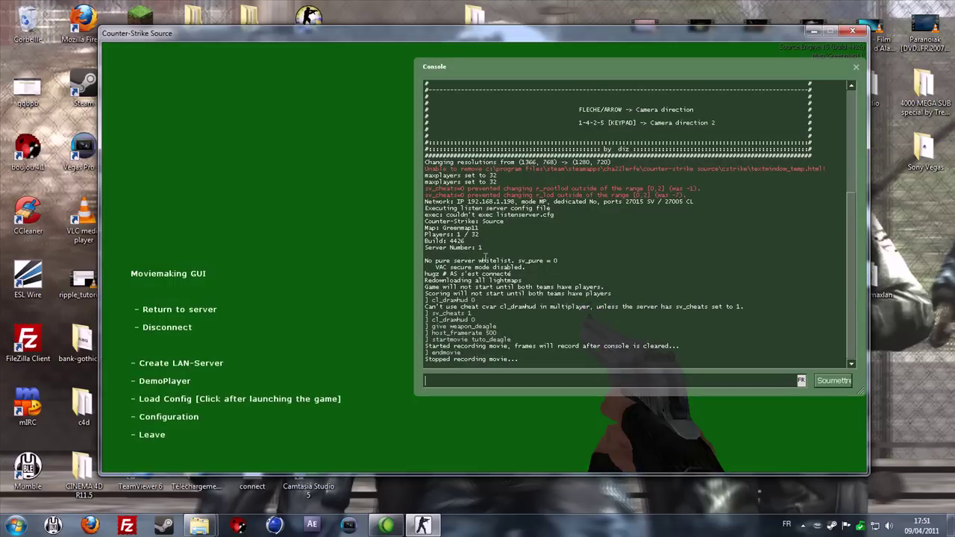
{"action": "right_click", "coordinate": [817, 525]}
{"action": "left_click", "coordinate": [829, 511]}
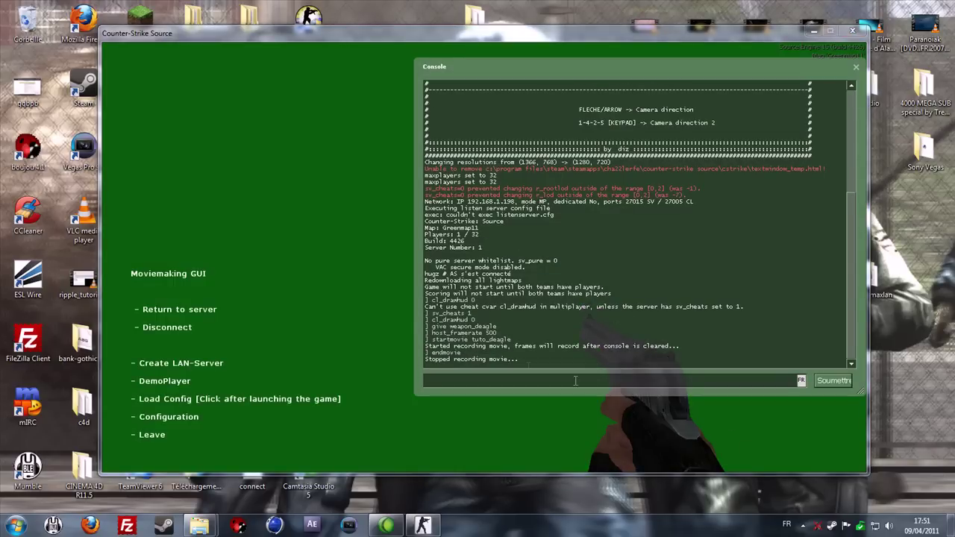
{"action": "left_click", "coordinate": [382, 302]}
{"action": "key", "text": "grave"}
{"action": "key", "text": "grave"}
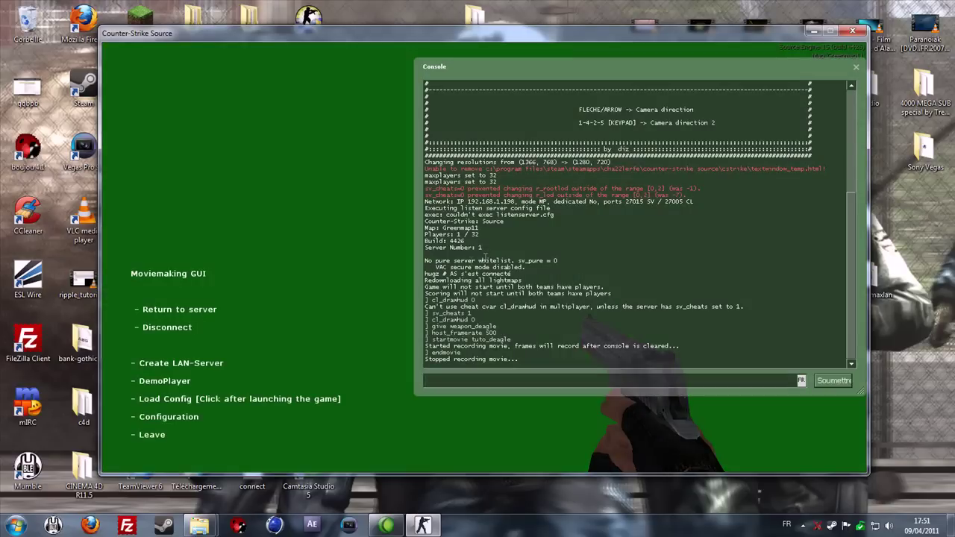
{"action": "left_click", "coordinate": [852, 32]}
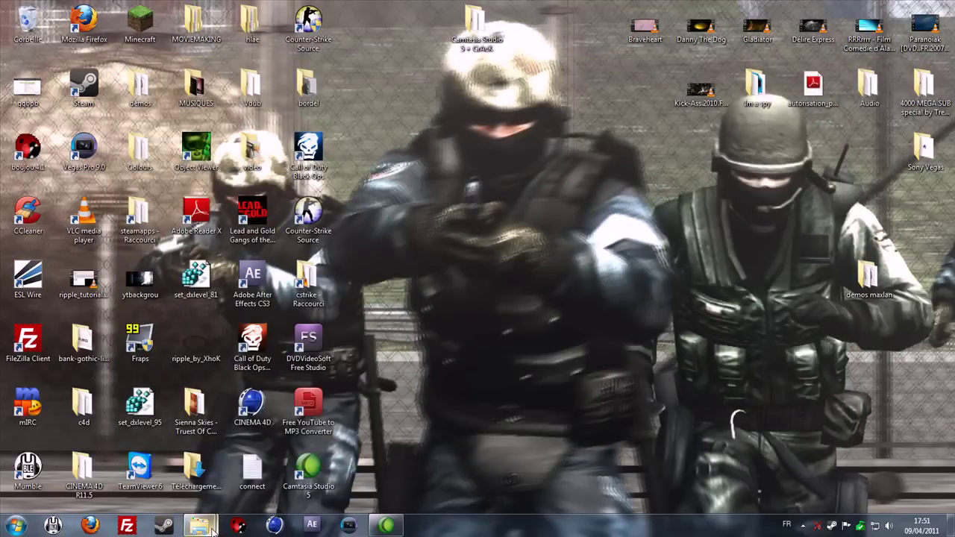
- Open the cstrike folder and delete the leftover image 4k_pompe3203
{"action": "right_click", "coordinate": [211, 526]}
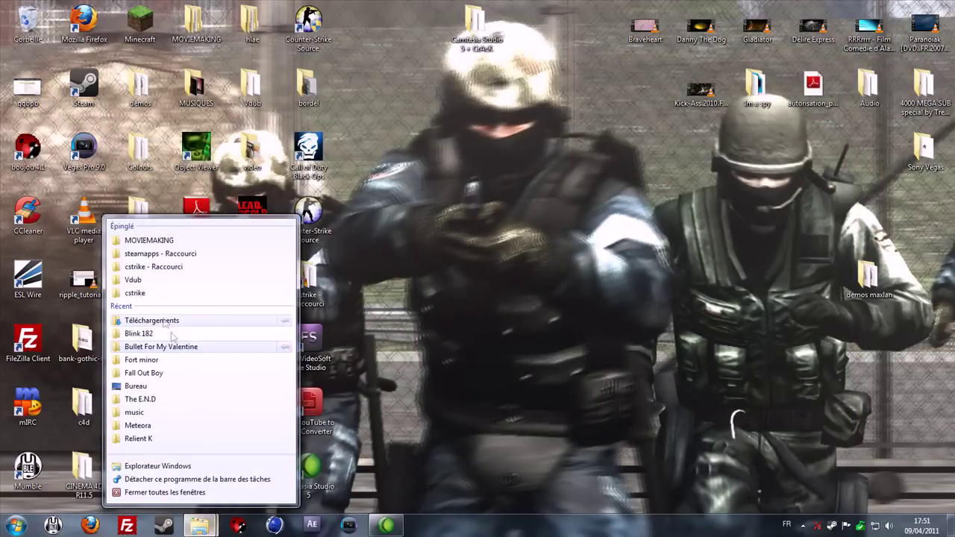
{"action": "left_click", "coordinate": [157, 266]}
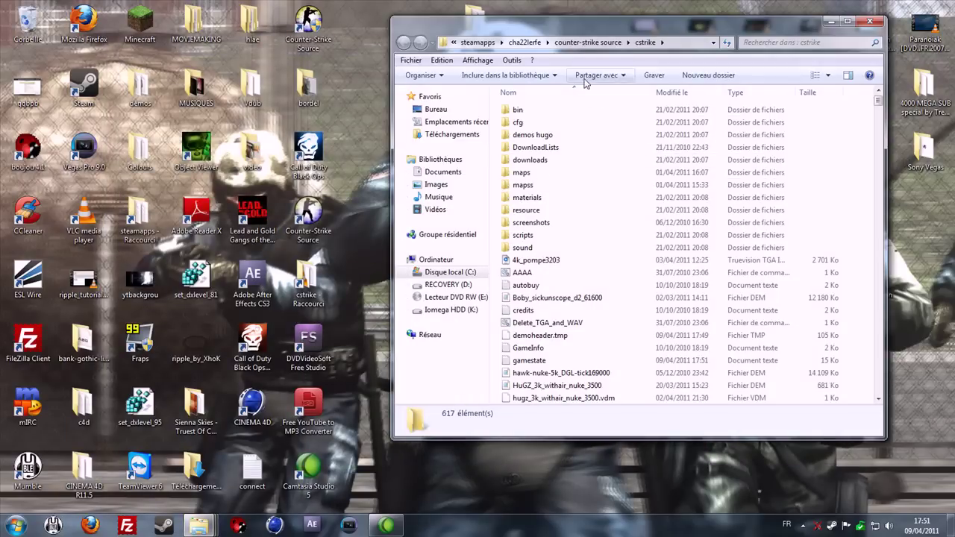
{"action": "scroll", "coordinate": [550, 209], "scroll_direction": "down", "scroll_amount": 4}
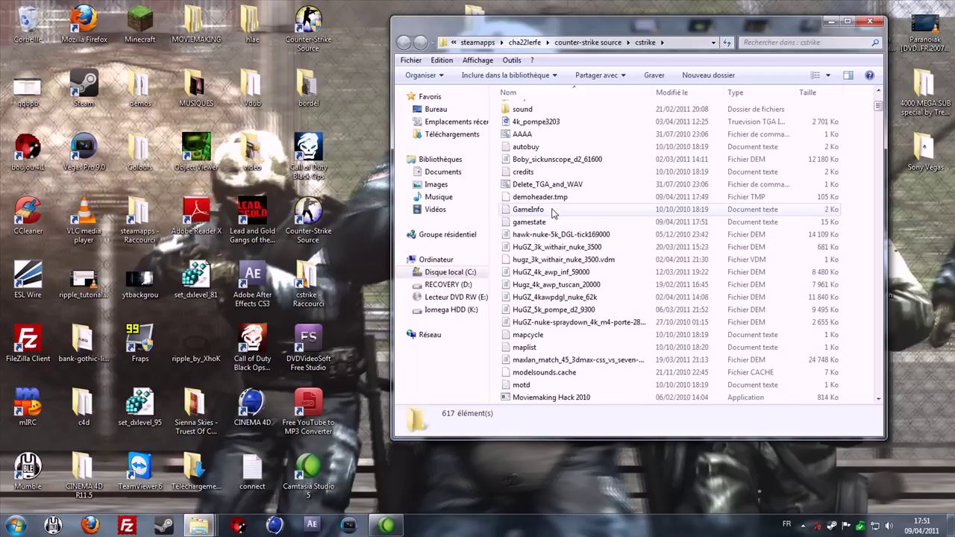
{"action": "scroll", "coordinate": [552, 211], "scroll_direction": "down", "scroll_amount": 5}
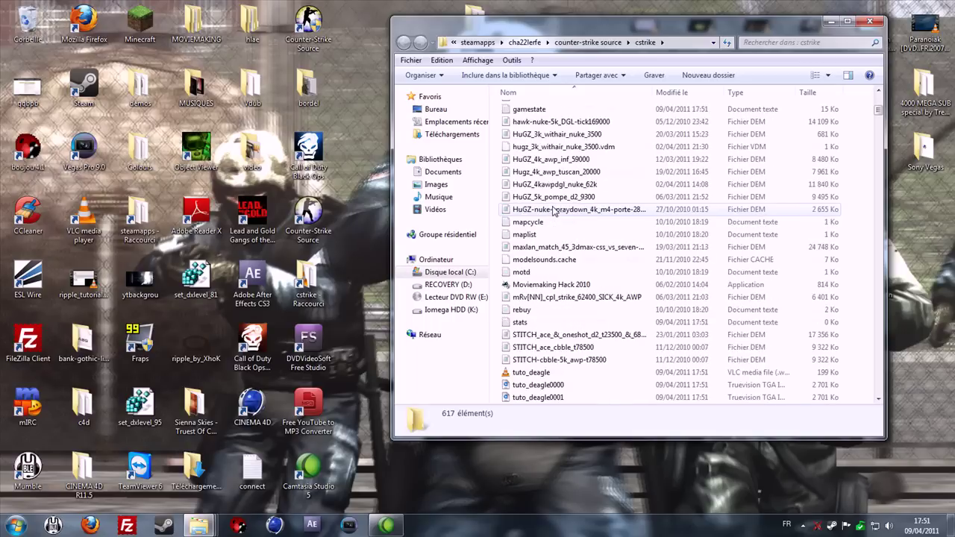
{"action": "scroll", "coordinate": [549, 194], "scroll_direction": "up", "scroll_amount": 6}
{"action": "left_click", "coordinate": [537, 157]}
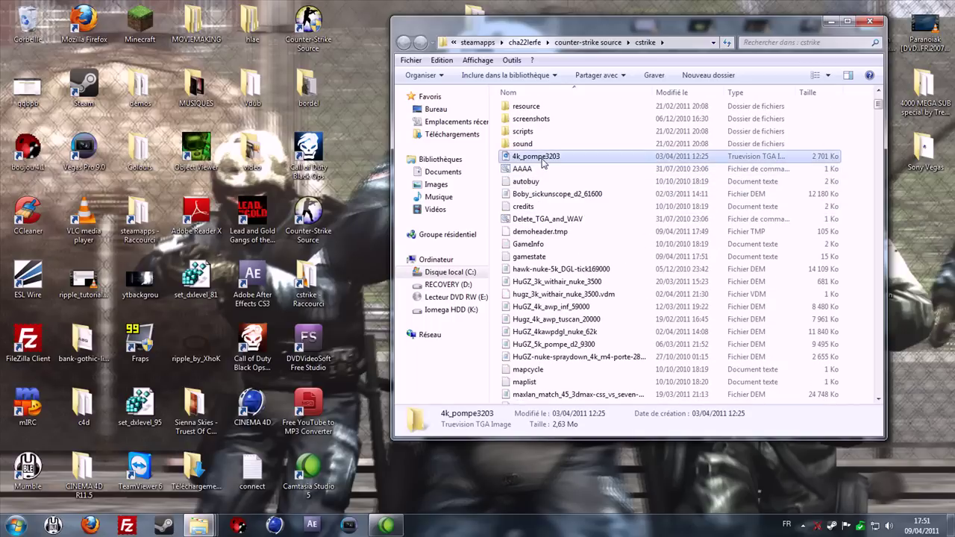
{"action": "key", "text": "Delete"}
- Remove the tuto_deagle audio file from the cstrike folder, keeping the numbered TGA frames
{"action": "scroll", "coordinate": [543, 282], "scroll_direction": "down", "scroll_amount": 4}
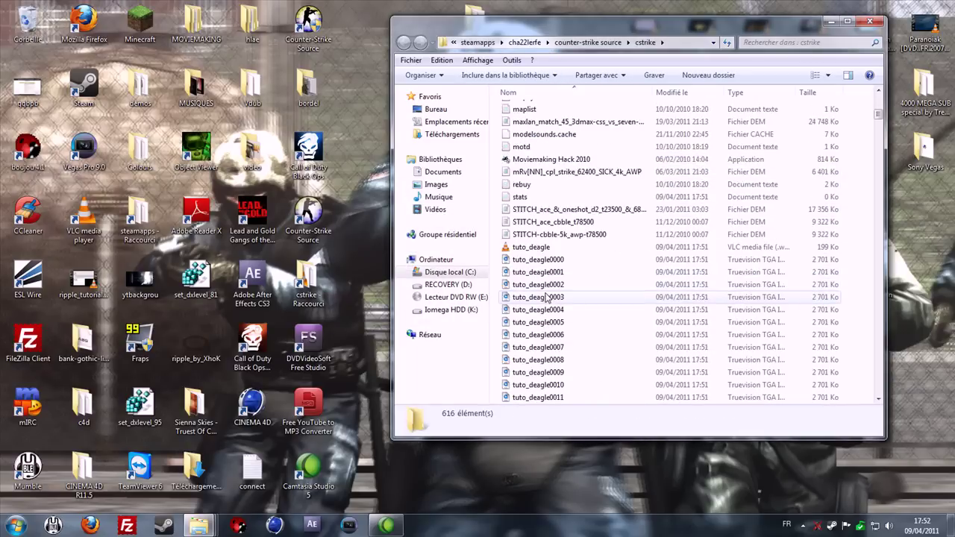
{"action": "left_click", "coordinate": [572, 250]}
{"action": "left_click_drag", "start_coordinate": [572, 249], "coordinate": [449, 271]}
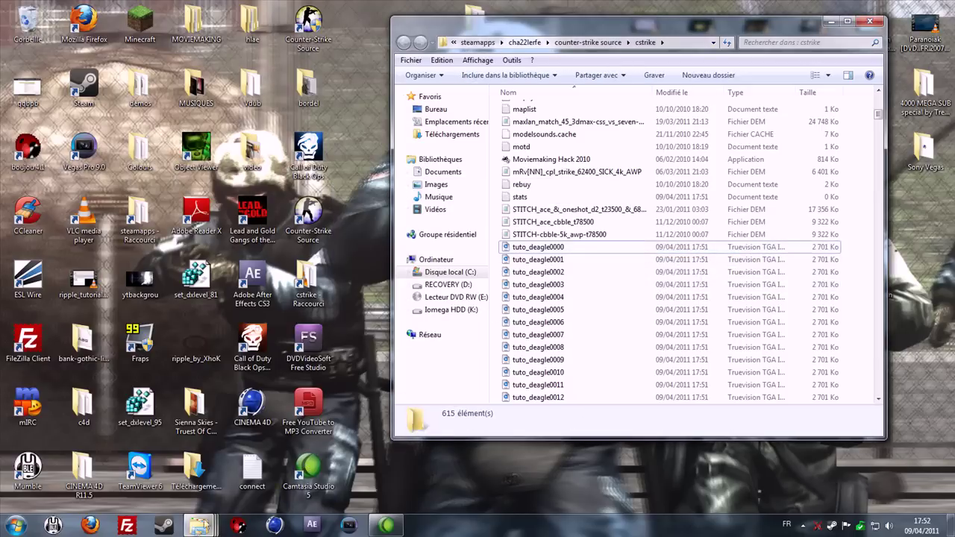
- Launch VirtualDub from the Vdub folder and load the image sequence from tuto_deagle0000 in the cstrike folder
{"action": "right_click", "coordinate": [199, 526]}
{"action": "left_click", "coordinate": [178, 278]}
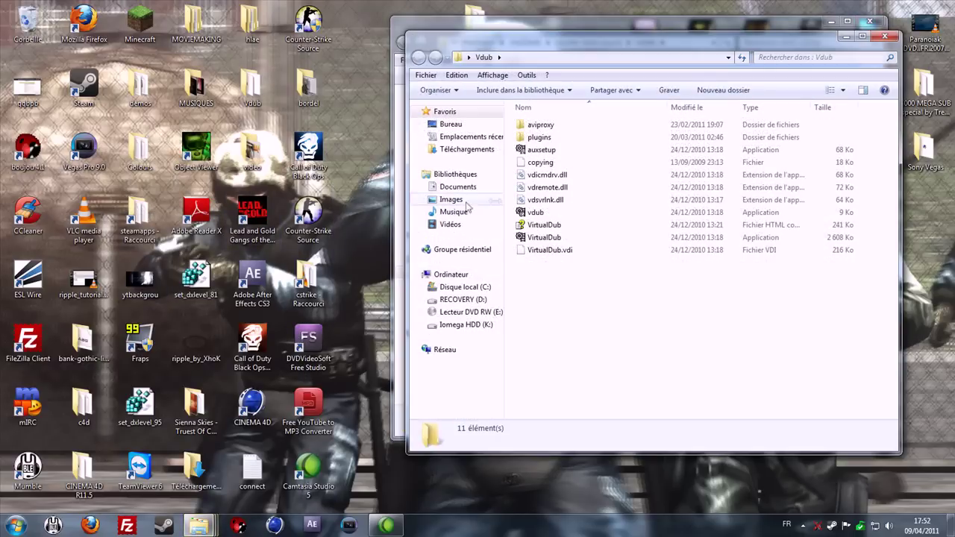
{"action": "double_click", "coordinate": [544, 238]}
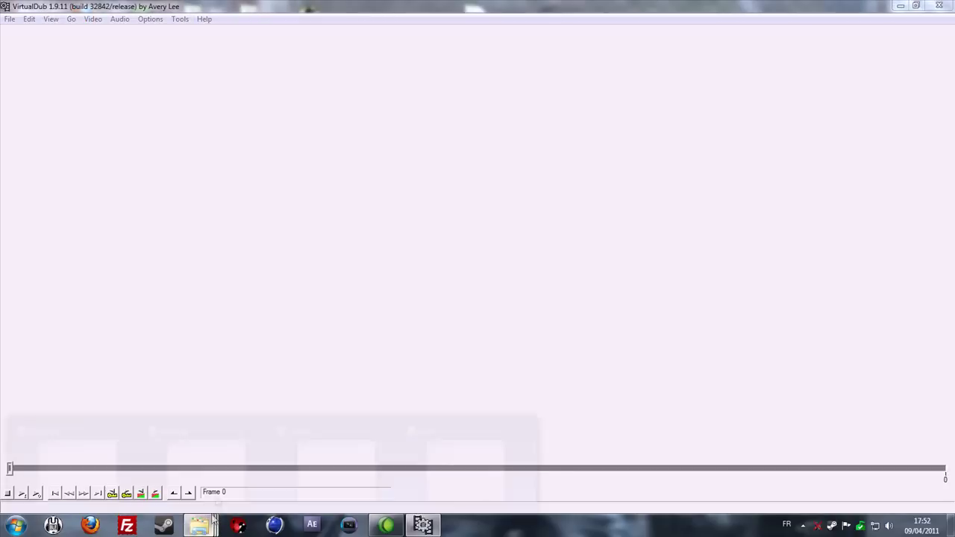
{"action": "mouse_move", "coordinate": [199, 526]}
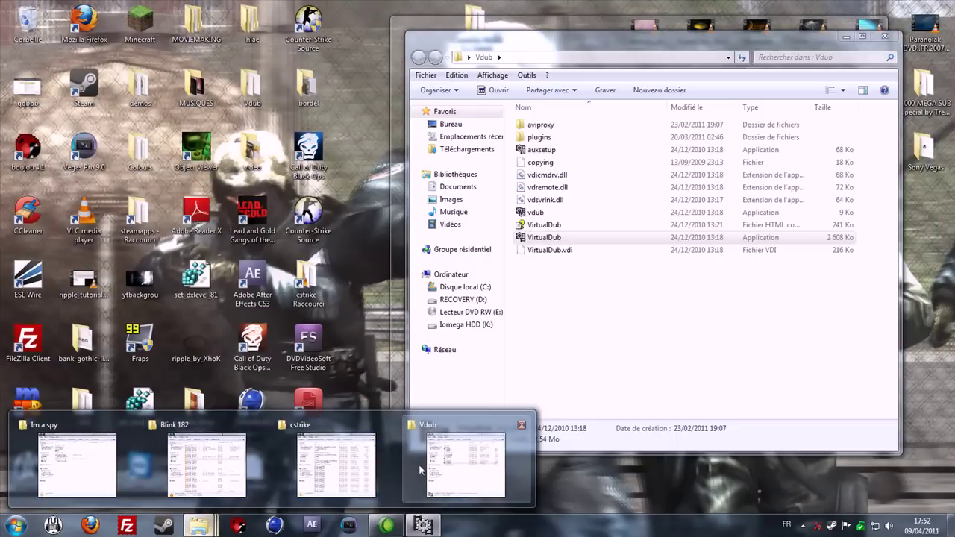
{"action": "left_click", "coordinate": [335, 464]}
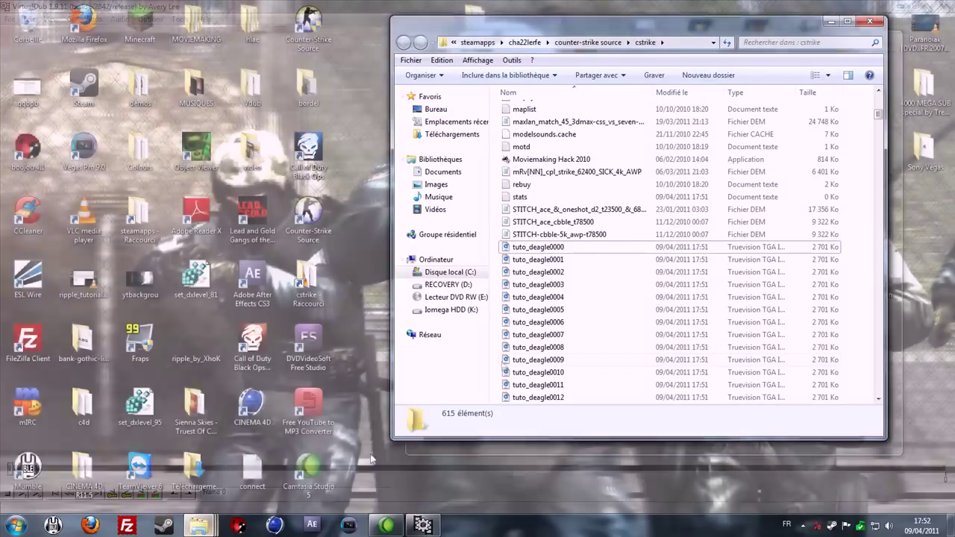
{"action": "left_click_drag", "start_coordinate": [537, 247], "coordinate": [198, 257]}
{"action": "left_click", "coordinate": [198, 257]}
- Change the source video frame rate to 500 fps
{"action": "left_click", "coordinate": [92, 18]}
{"action": "left_click", "coordinate": [93, 43]}
{"action": "left_click", "coordinate": [73, 74]}
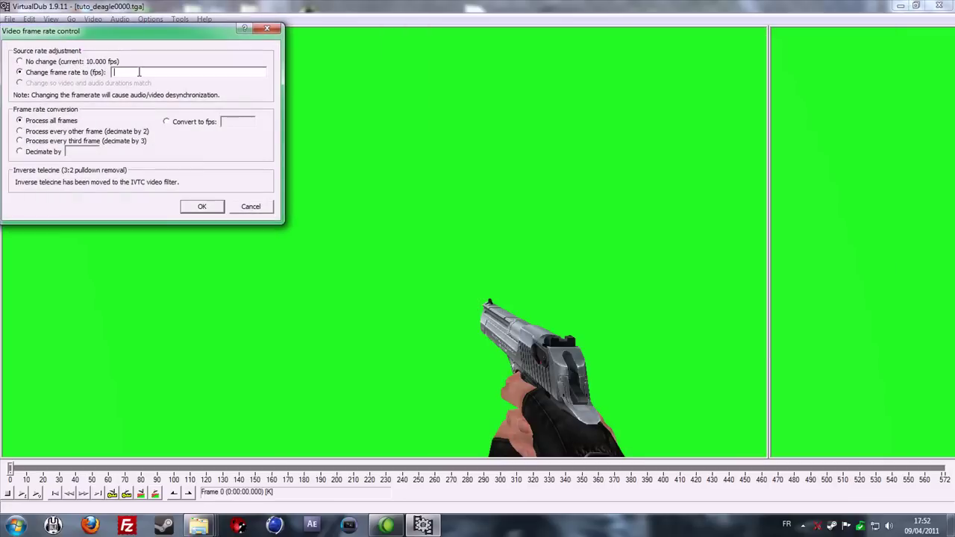
{"action": "type", "text": "500"}
{"action": "key", "text": "Return"}
- Save the sequence as an AVI named tuto_deagle on the desktop (Bureau)
{"action": "left_click", "coordinate": [10, 19]}
{"action": "left_click", "coordinate": [43, 125]}
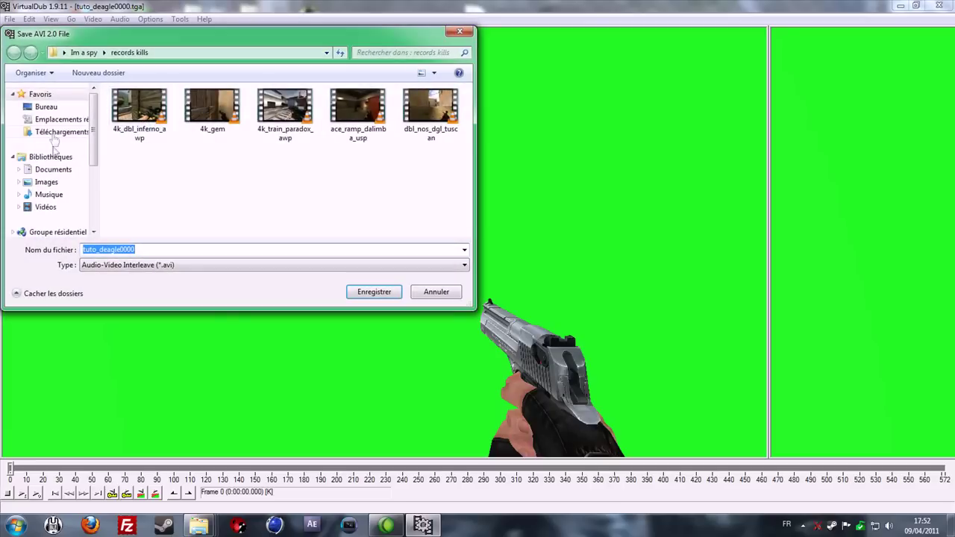
{"action": "left_click", "coordinate": [46, 109]}
{"action": "left_click", "coordinate": [156, 253]}
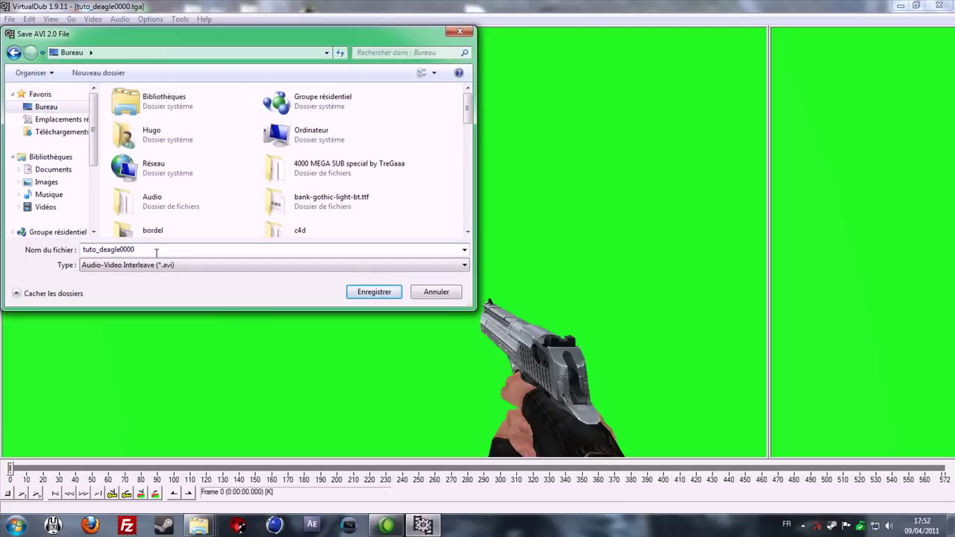
{"action": "key", "text": "Return"}
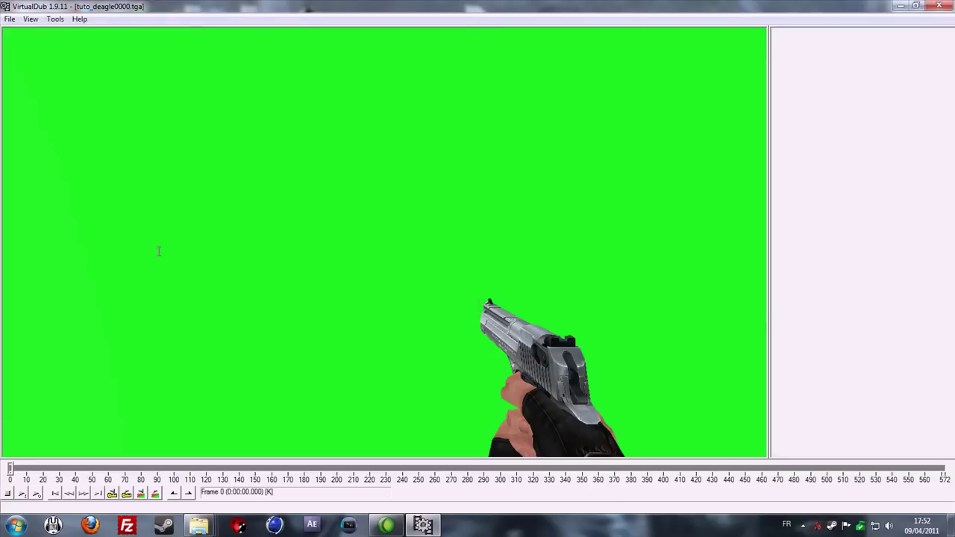
- Set the render's processing thread priority to Highest and turn off the input and output video display
{"action": "left_click", "coordinate": [545, 321]}
{"action": "left_click", "coordinate": [492, 348]}
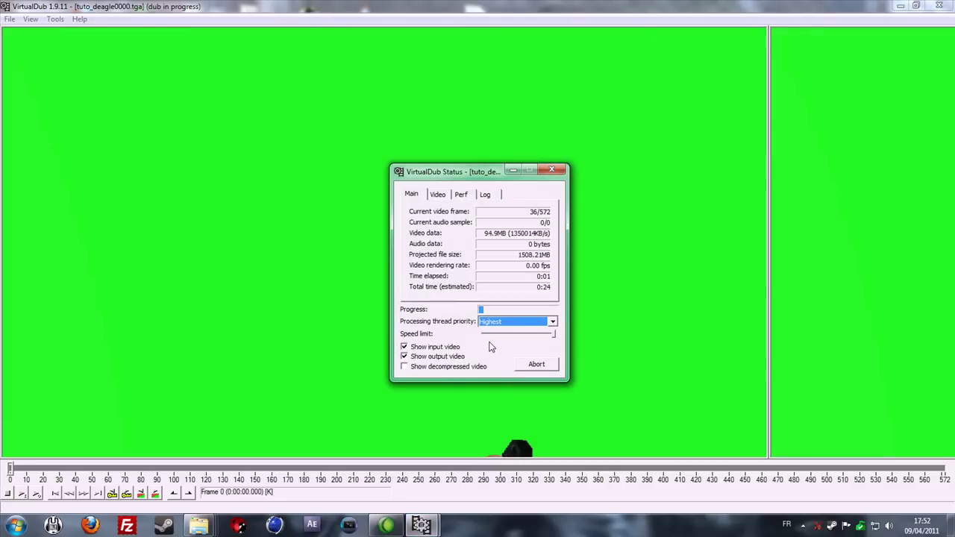
{"action": "left_click", "coordinate": [446, 357]}
{"action": "left_click", "coordinate": [448, 348]}
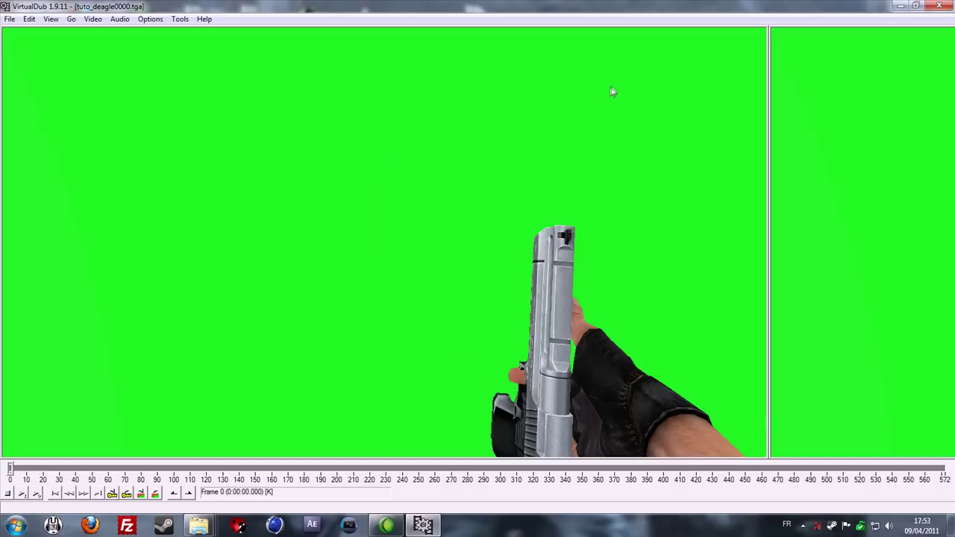
- Close VirtualDub and both folder windows, and move the tuto_deagle video to the middle of the desktop
{"action": "left_click", "coordinate": [944, 6]}
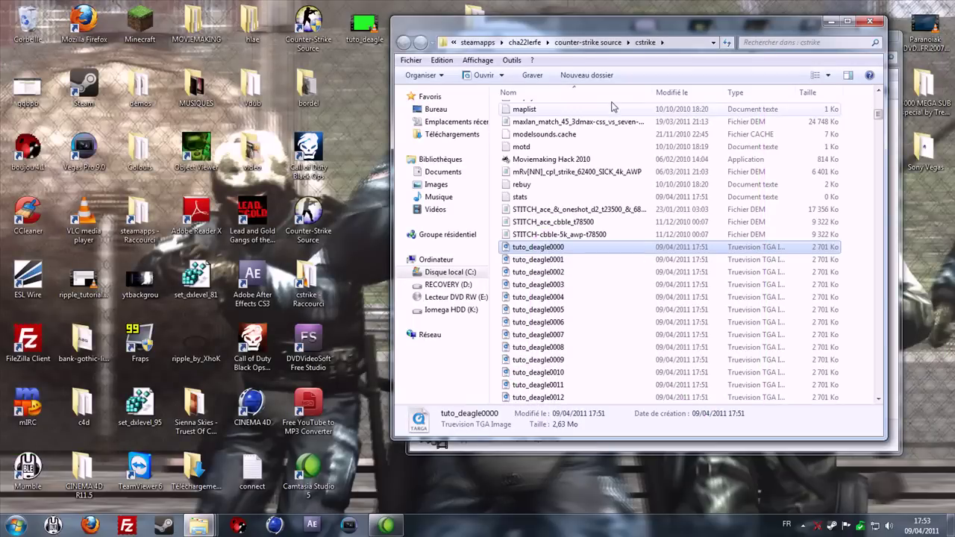
{"action": "left_click", "coordinate": [877, 15]}
{"action": "left_click", "coordinate": [883, 37]}
{"action": "left_click_drag", "start_coordinate": [364, 26], "coordinate": [533, 216]}
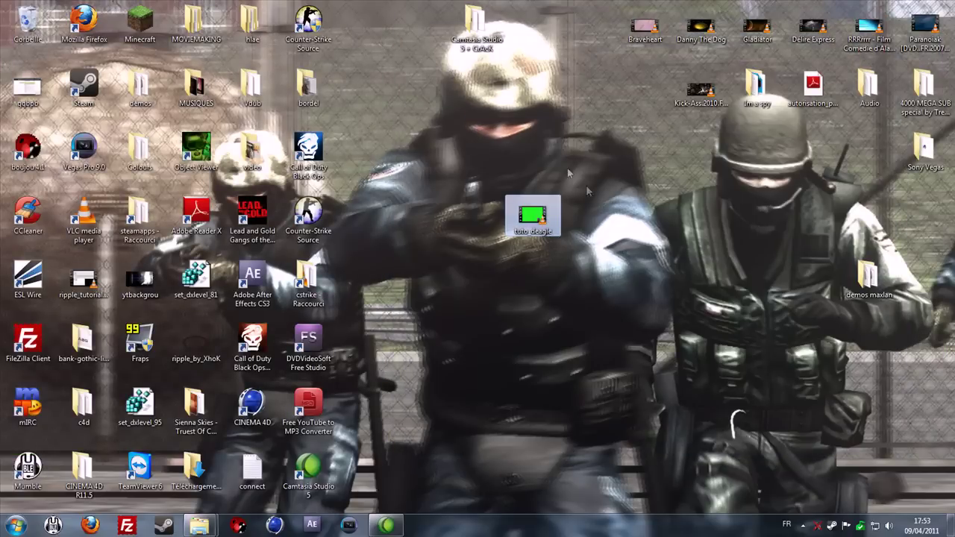
- Switch to Vegas Pro and create a new project with the HDV 720-30p template (1280x720; 29,970 fps)
{"action": "left_click", "coordinate": [348, 525]}
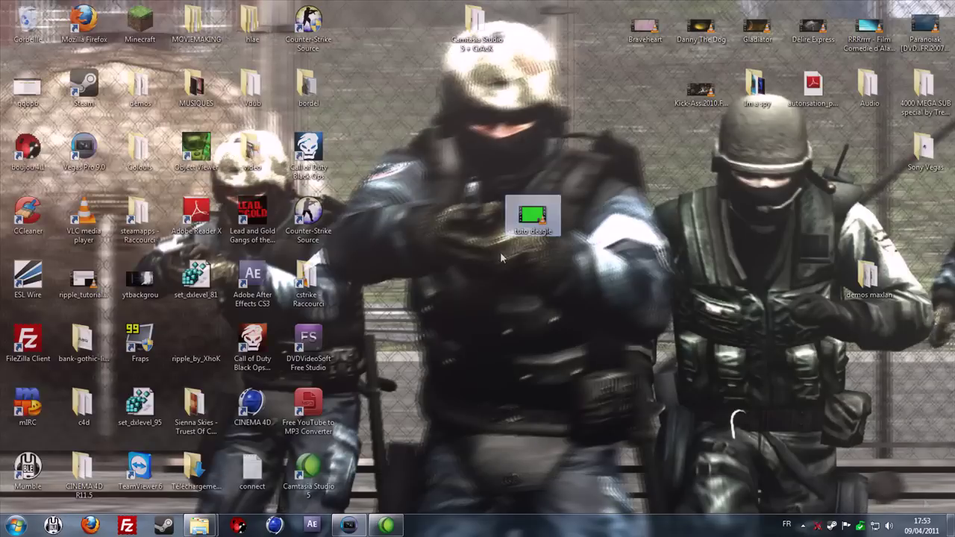
{"action": "left_click_drag", "start_coordinate": [525, 223], "coordinate": [545, 522]}
{"action": "left_click", "coordinate": [634, 448]}
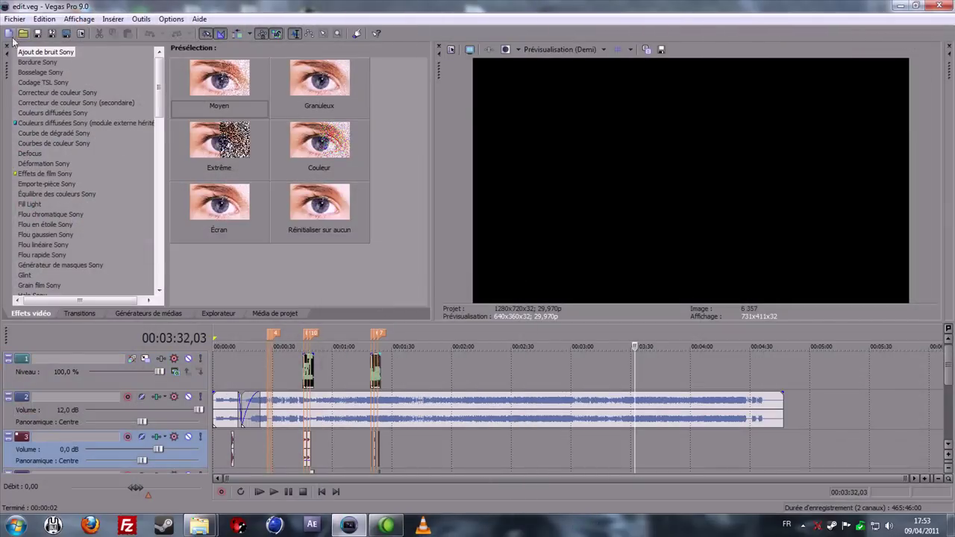
{"action": "left_click", "coordinate": [15, 18]}
{"action": "left_click", "coordinate": [11, 33]}
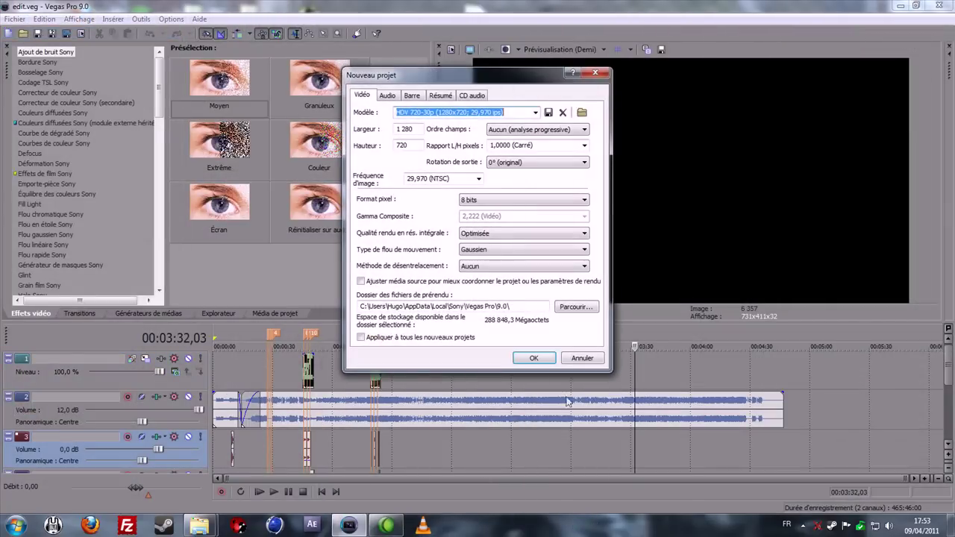
{"action": "left_click", "coordinate": [535, 360]}
- Place the tuto_deagle clip from the desktop on the empty timeline at about 18 seconds and close VLC
{"action": "left_click", "coordinate": [348, 525]}
{"action": "left_click_drag", "start_coordinate": [533, 216], "coordinate": [322, 428]}
{"action": "right_click", "coordinate": [435, 526]}
{"action": "right_click", "coordinate": [433, 525]}
{"action": "right_click", "coordinate": [426, 522]}
{"action": "left_click", "coordinate": [419, 492]}
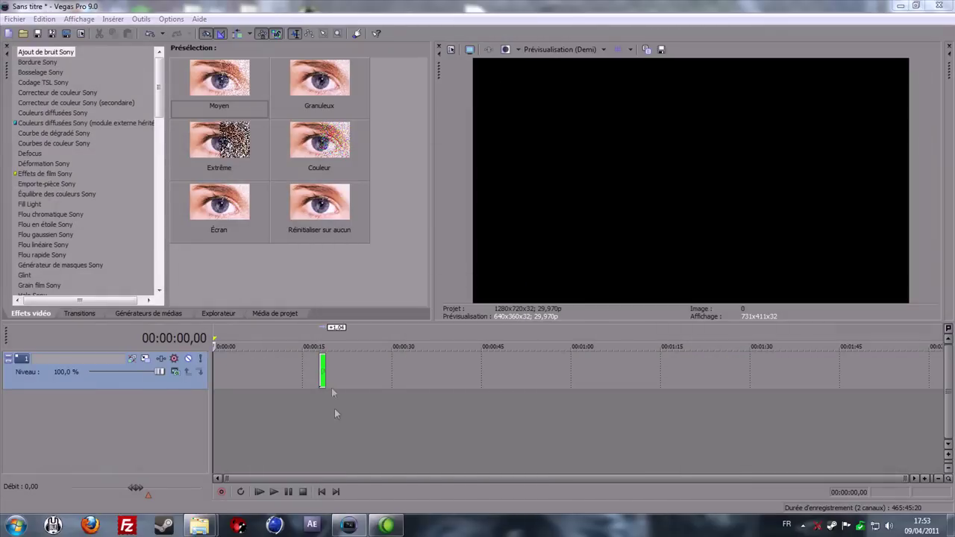
- Move the tuto_deagle clip earlier on the timeline so it starts at about 14 seconds, and play it back
{"action": "left_click", "coordinate": [323, 361]}
{"action": "scroll", "coordinate": [353, 396], "scroll_direction": "up", "scroll_amount": 5}
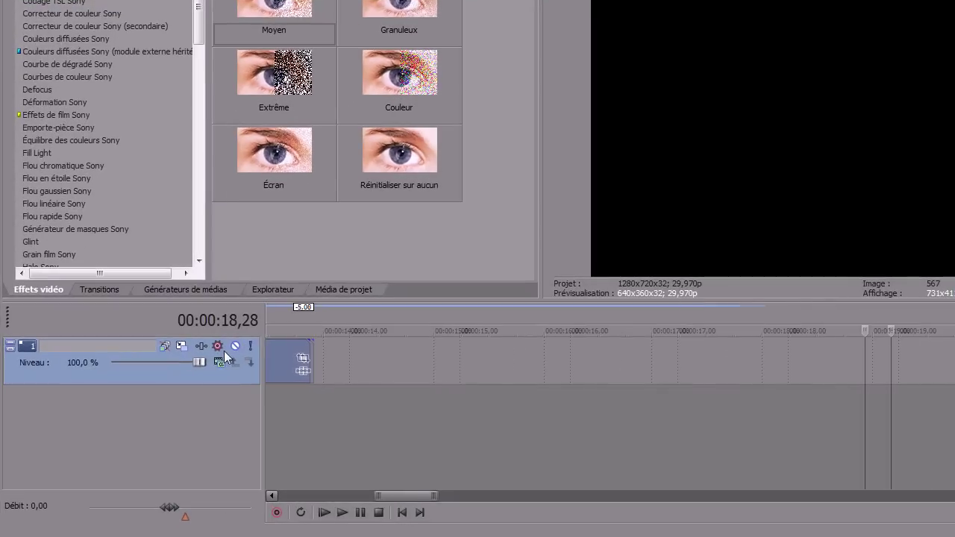
{"action": "left_click", "coordinate": [504, 378]}
{"action": "left_click", "coordinate": [459, 360]}
{"action": "left_click", "coordinate": [488, 366]}
{"action": "left_click", "coordinate": [431, 357]}
{"action": "key", "text": "space"}
{"action": "key", "text": "space"}
{"action": "left_click", "coordinate": [446, 361]}
- Apply the Écran vert pur preset of the Incrustation en chrominance Sony effect to the tuto_deagle clip
{"action": "left_click", "coordinate": [67, 203]}
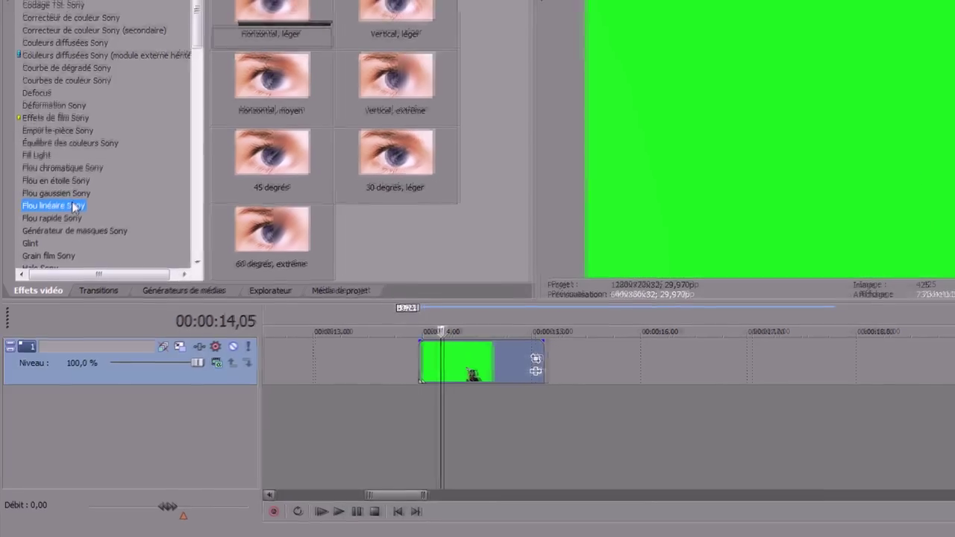
{"action": "key", "text": "i"}
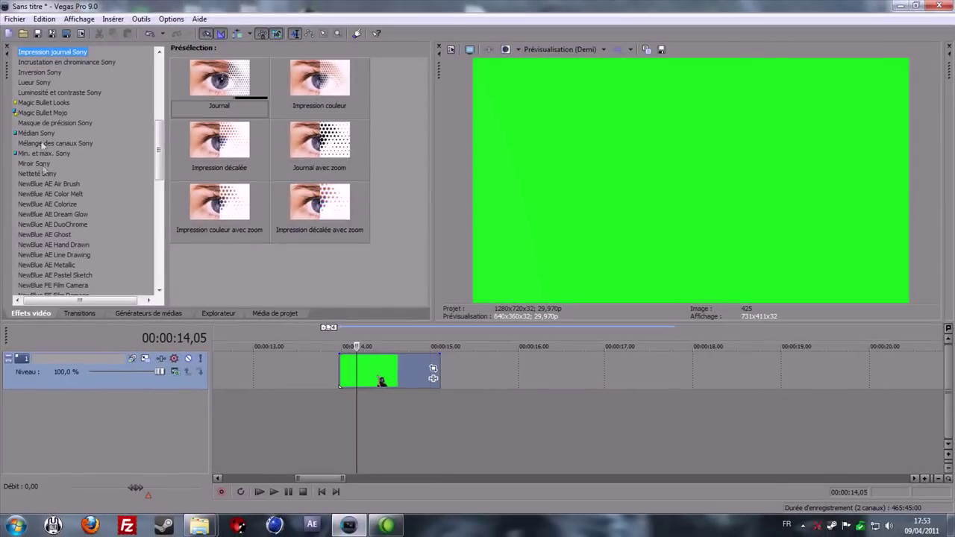
{"action": "key", "text": "Down"}
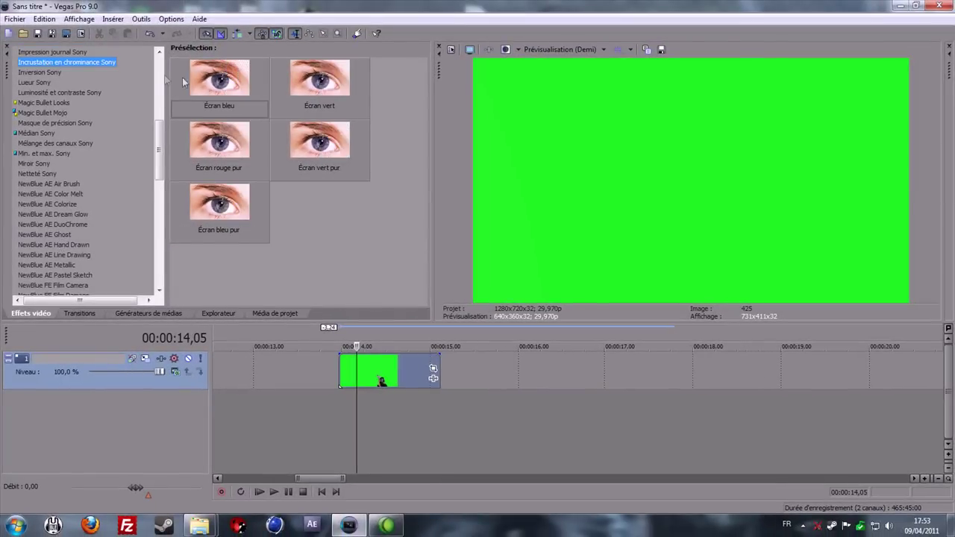
{"action": "left_click_drag", "start_coordinate": [319, 145], "coordinate": [404, 371]}
{"action": "left_click_drag", "start_coordinate": [318, 128], "coordinate": [765, 147]}
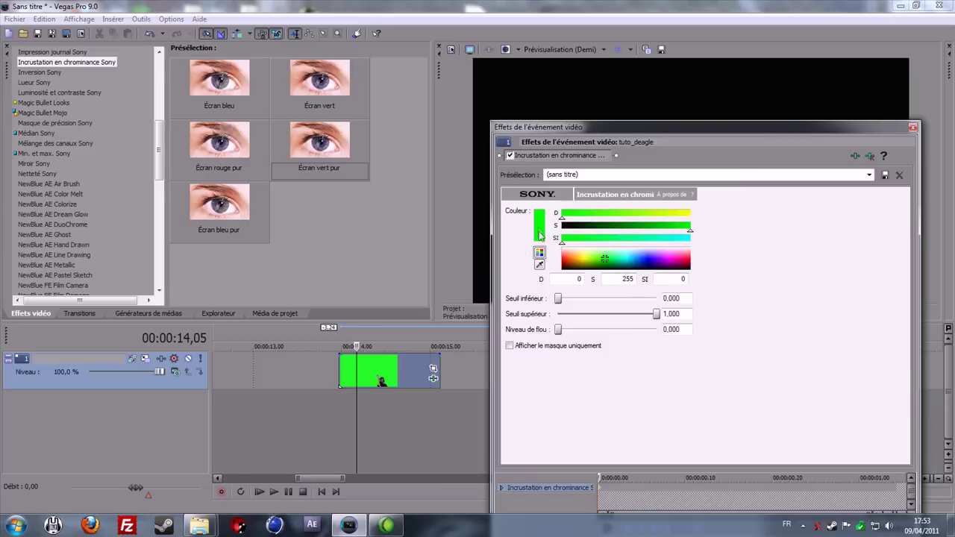
- Sample the clip's green background as the key colour, close the effect settings and play the keyed clip
{"action": "left_click", "coordinate": [540, 266]}
{"action": "left_click", "coordinate": [371, 365]}
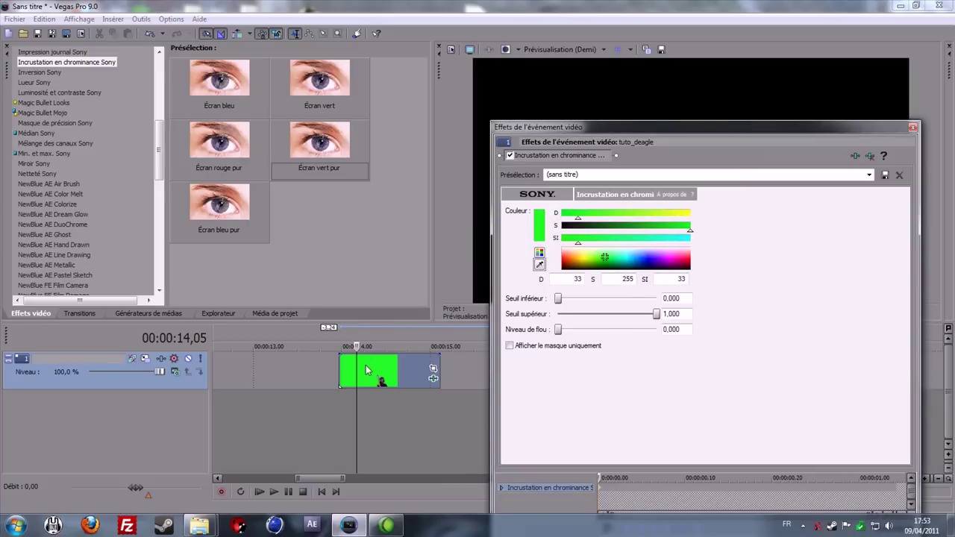
{"action": "left_click", "coordinate": [366, 371]}
{"action": "left_click", "coordinate": [912, 127]}
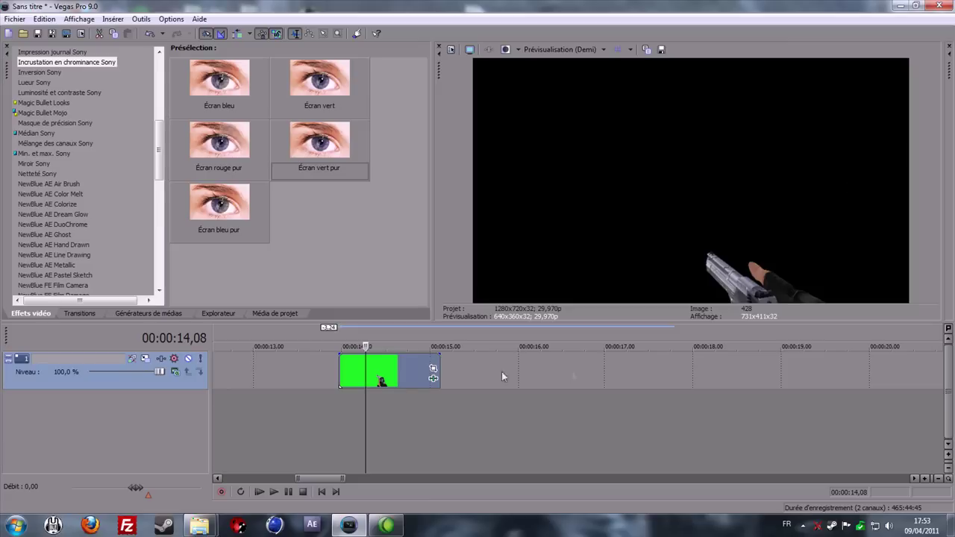
{"action": "left_click", "coordinate": [404, 378]}
{"action": "left_click", "coordinate": [415, 377]}
{"action": "left_click", "coordinate": [339, 372]}
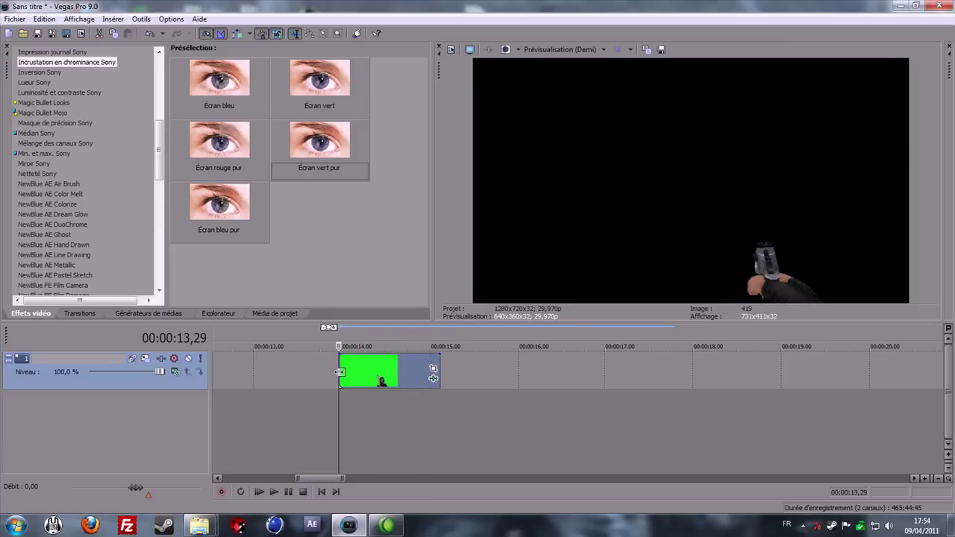
{"action": "key", "text": "space"}
{"action": "key", "text": "space"}
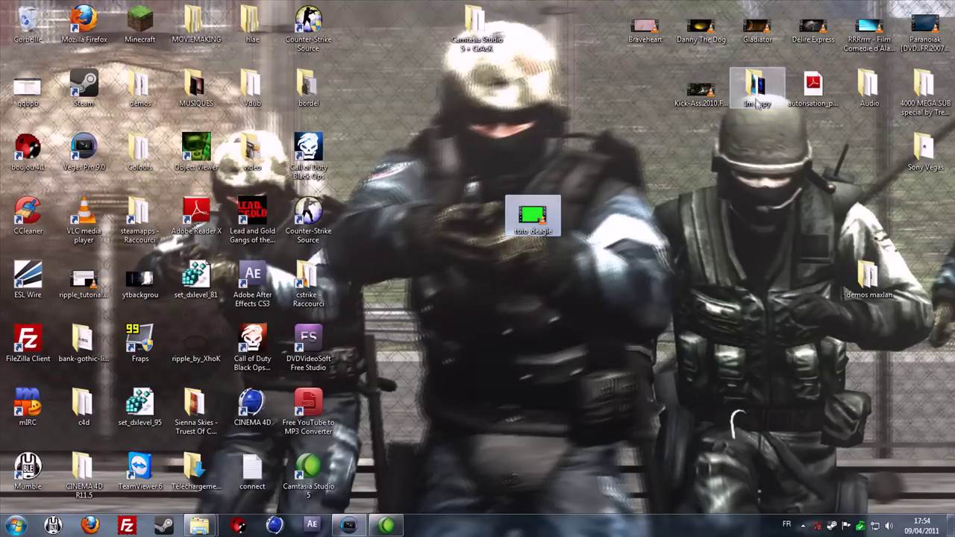
- Place the dbl_nos_dgl_tuscan video from the Im a spy records kills folder on a new lower track, starting at about 00:00:14,26
{"action": "double_click", "coordinate": [757, 103]}
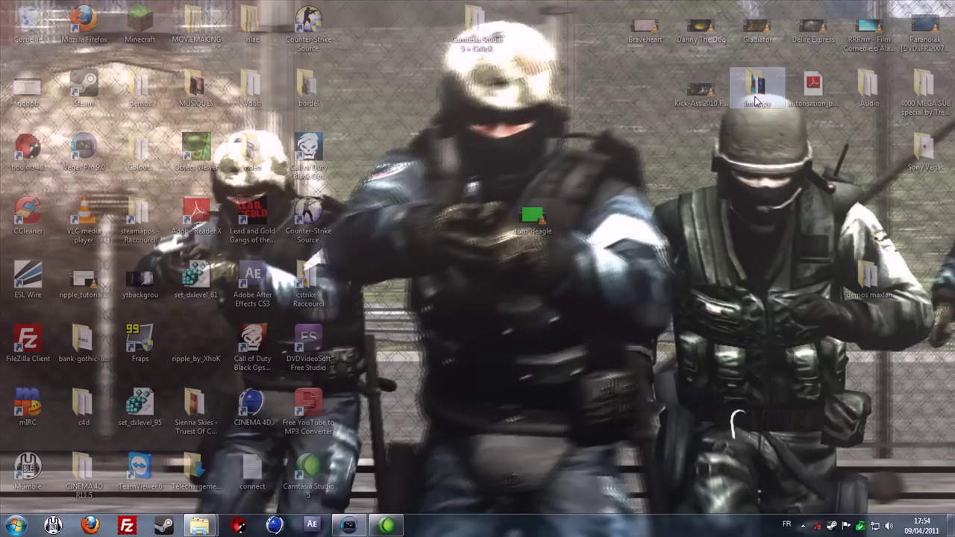
{"action": "double_click", "coordinate": [560, 164]}
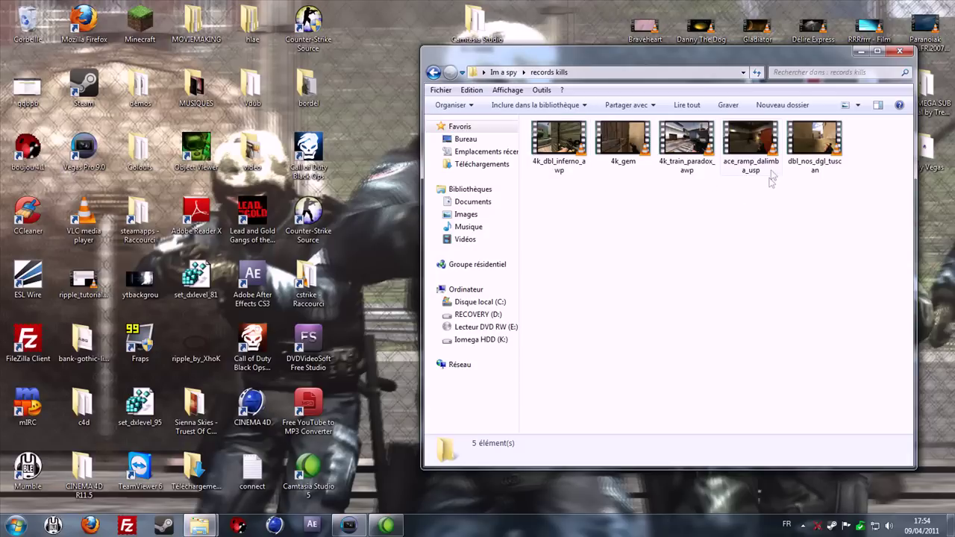
{"action": "left_click_drag", "start_coordinate": [828, 149], "coordinate": [433, 402]}
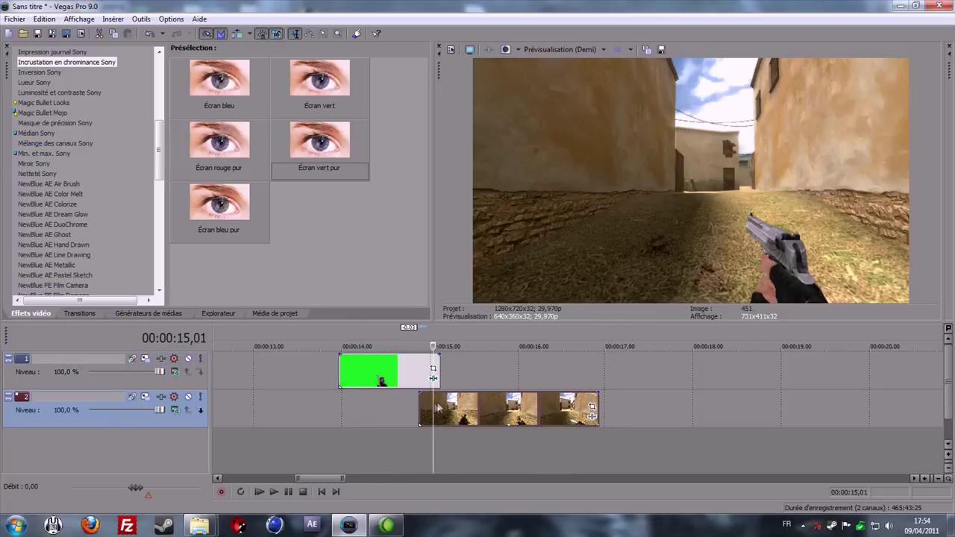
- Examine frame by frame how the end of the keyed Desert Eagle clip lines up with the weapon in the tuscan clip
{"action": "left_click", "coordinate": [331, 377]}
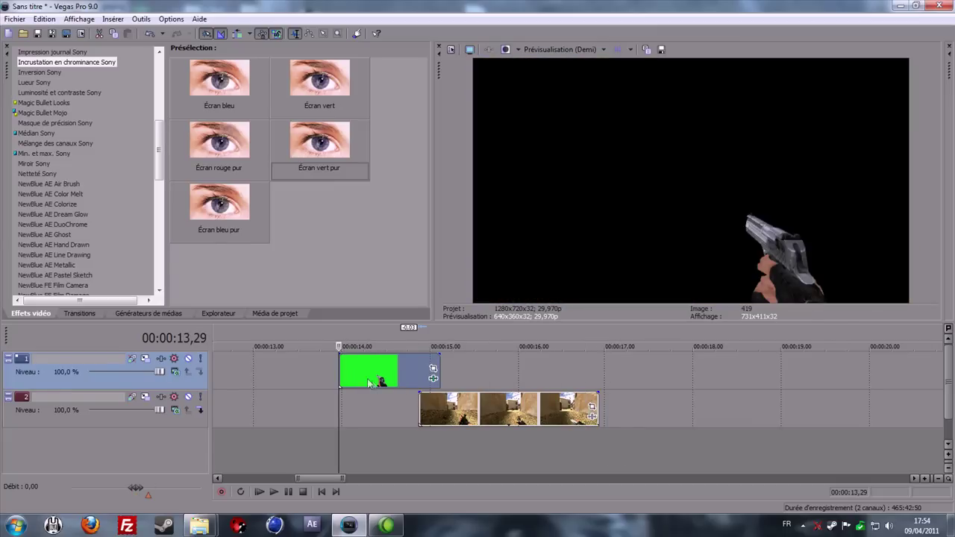
{"action": "left_click", "coordinate": [428, 388]}
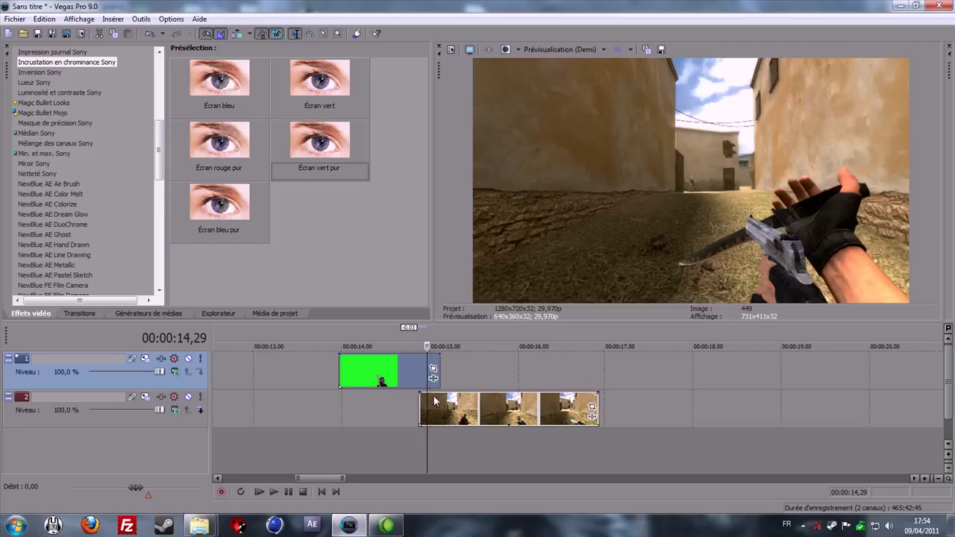
{"action": "scroll", "coordinate": [440, 413], "scroll_direction": "up", "scroll_amount": 6}
{"action": "left_click", "coordinate": [606, 402]}
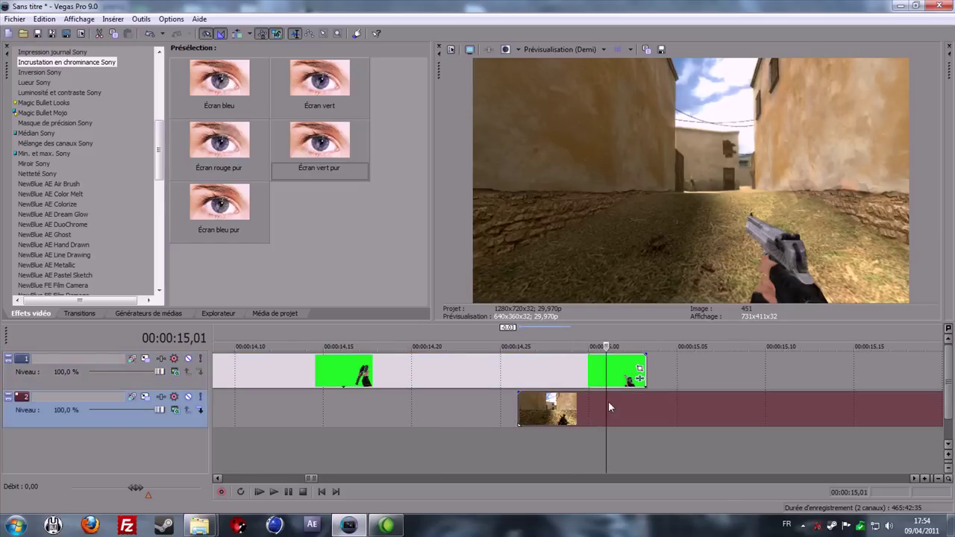
{"action": "left_click", "coordinate": [518, 402]}
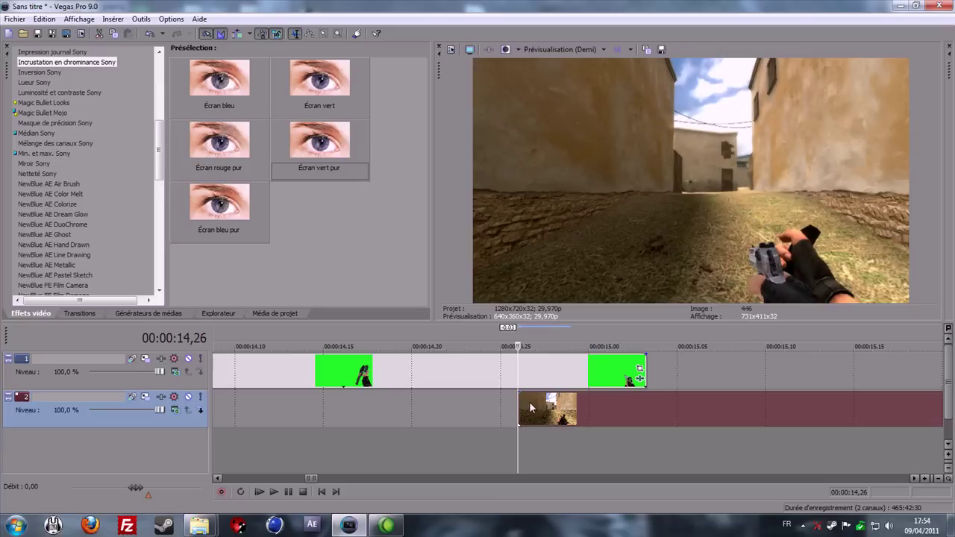
{"action": "left_click", "coordinate": [554, 403]}
{"action": "left_click", "coordinate": [606, 404]}
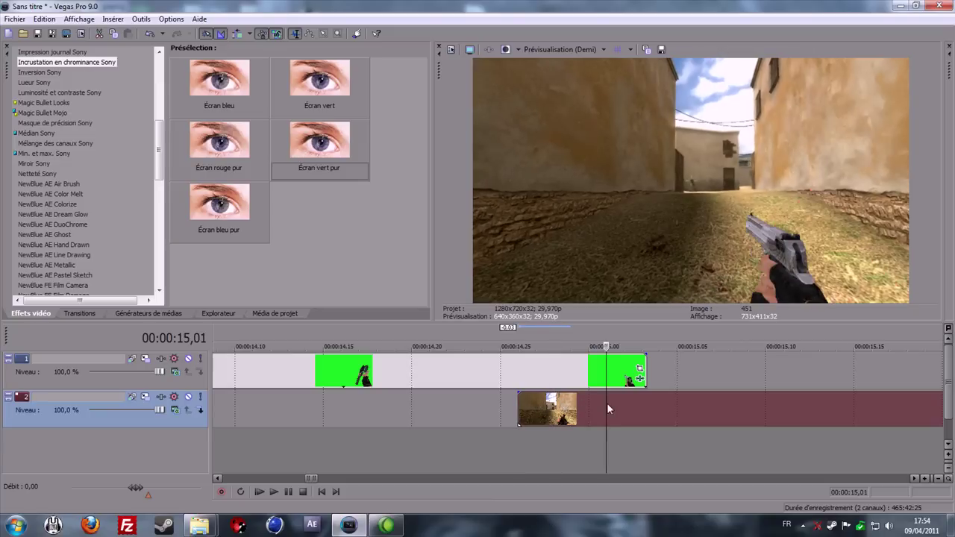
{"action": "left_click", "coordinate": [628, 411]}
{"action": "left_click", "coordinate": [642, 406]}
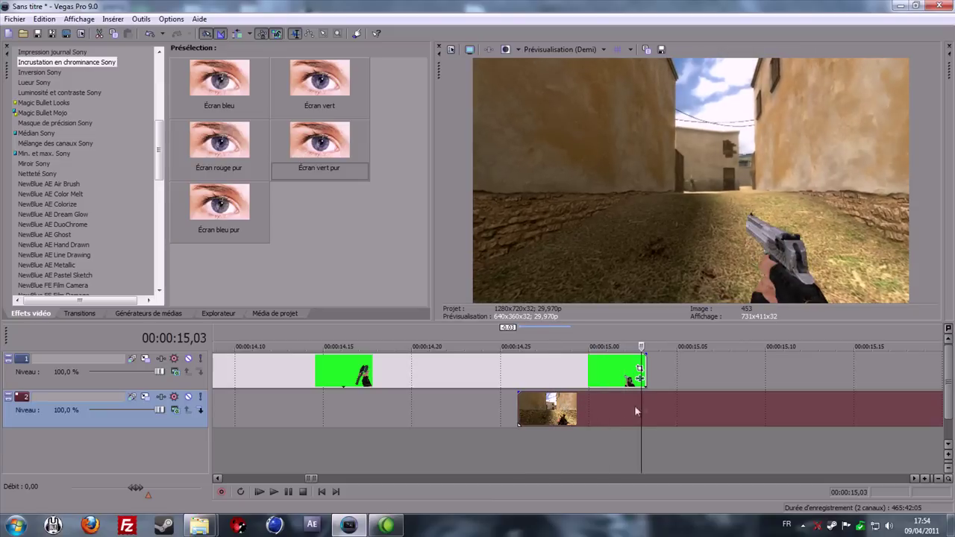
{"action": "left_click", "coordinate": [553, 408]}
{"action": "left_click", "coordinate": [518, 406]}
{"action": "left_click", "coordinate": [554, 408]}
{"action": "left_click", "coordinate": [588, 406]}
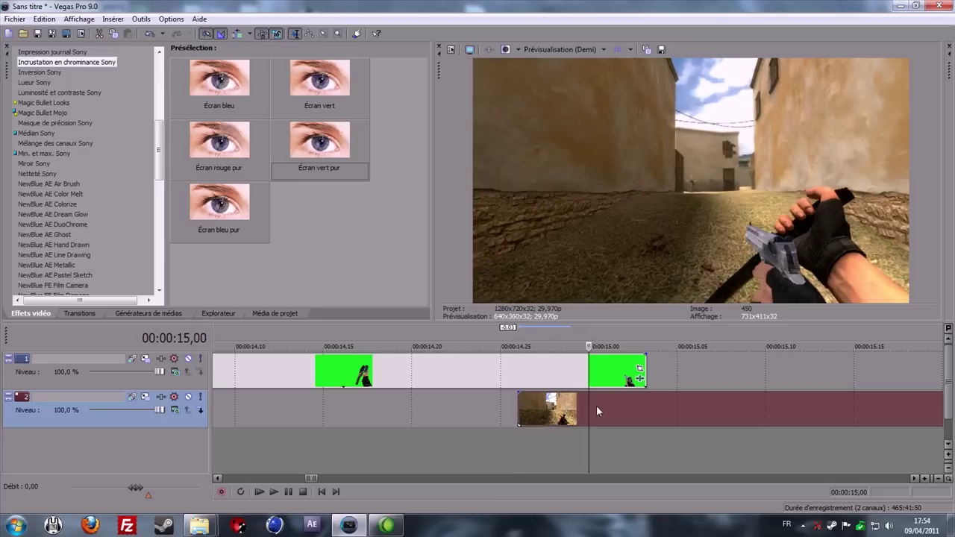
{"action": "left_click", "coordinate": [624, 406]}
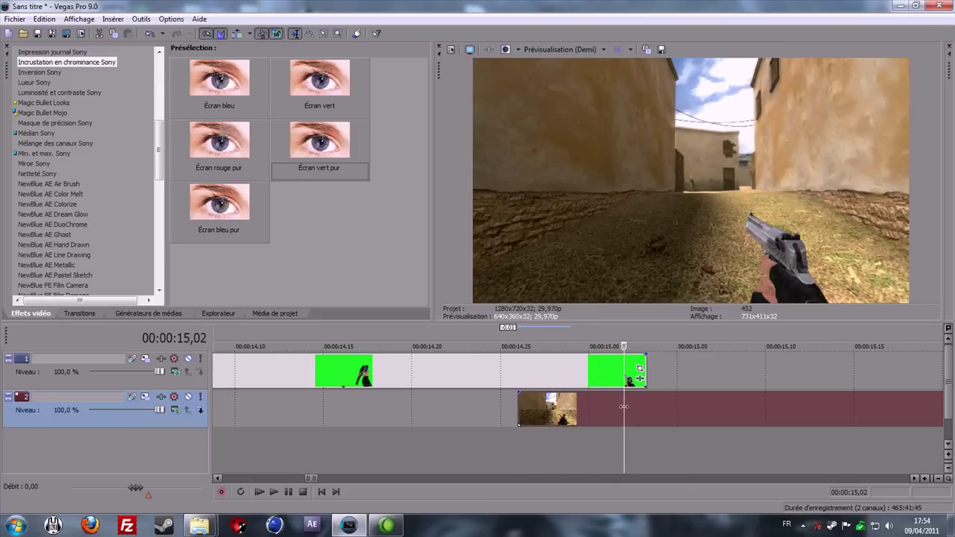
{"action": "left_click", "coordinate": [641, 406]}
{"action": "left_click", "coordinate": [571, 408]}
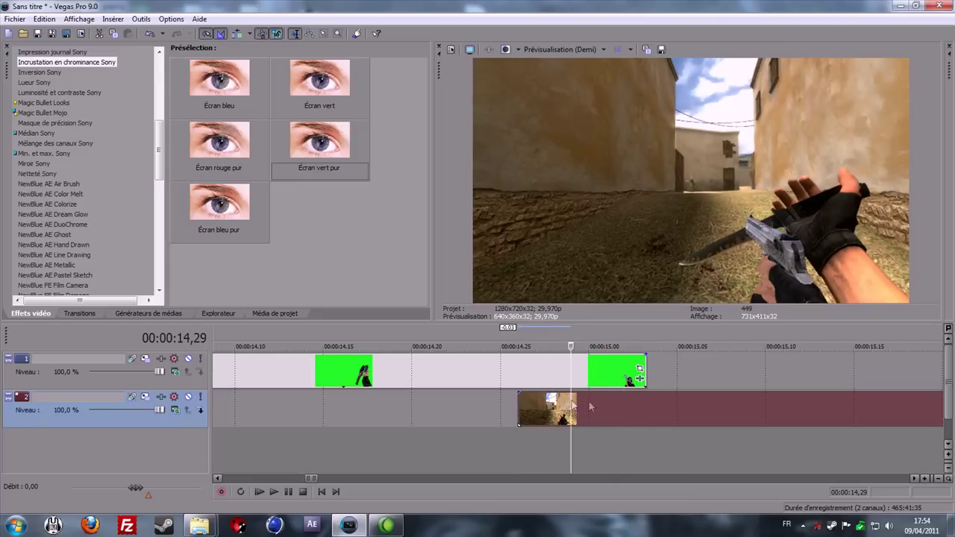
{"action": "left_click", "coordinate": [721, 421]}
{"action": "left_click", "coordinate": [747, 419]}
{"action": "left_click", "coordinate": [783, 420]}
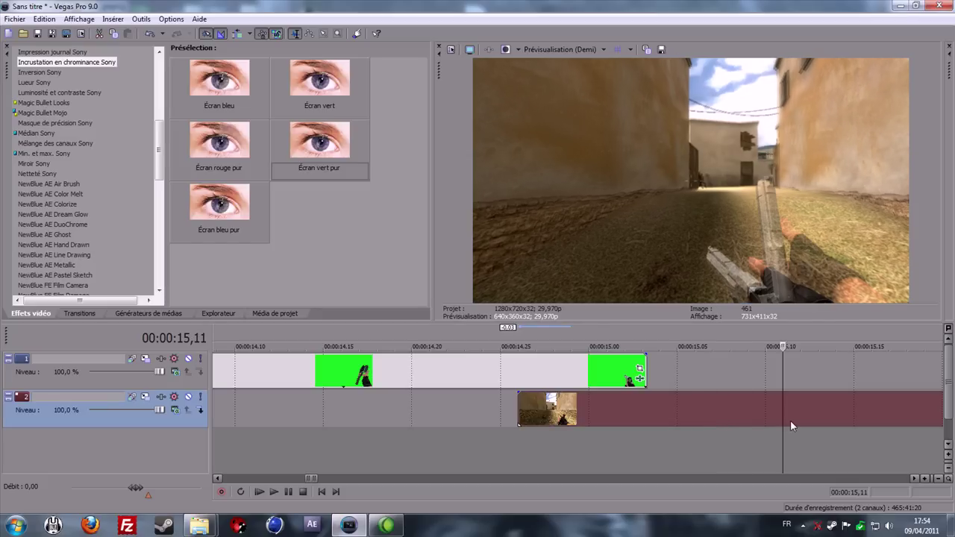
- Shift the tuscan clip 20 frames earlier and the keyed Desert Eagle clip 4 frames later, checking the overlap
{"action": "scroll", "coordinate": [747, 423], "scroll_direction": "down", "scroll_amount": 3}
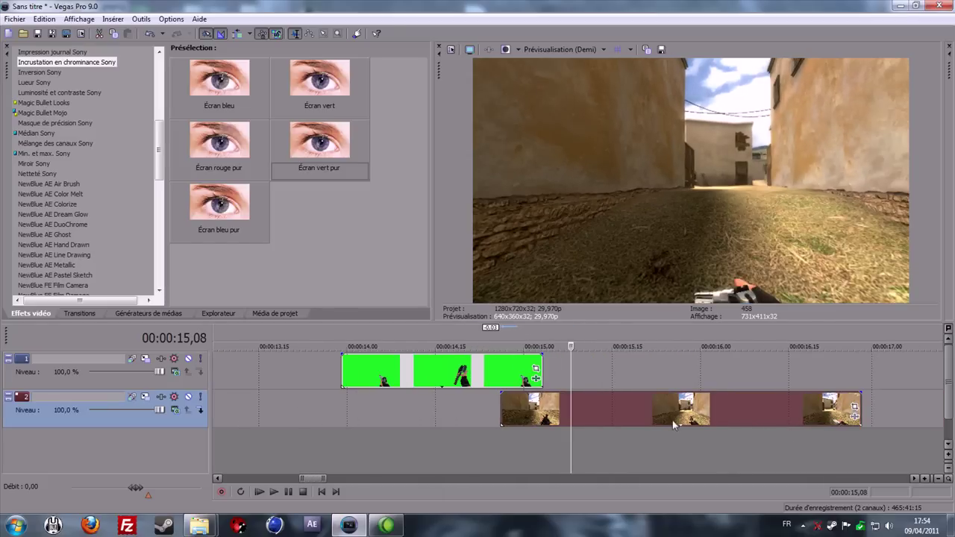
{"action": "left_click", "coordinate": [672, 420]}
{"action": "left_click", "coordinate": [566, 411]}
{"action": "left_click", "coordinate": [613, 417]}
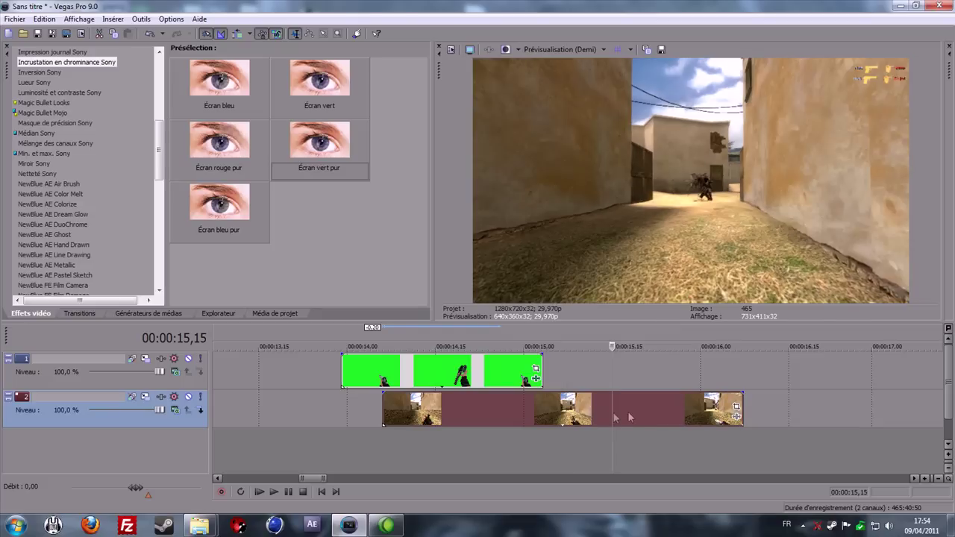
{"action": "left_click", "coordinate": [594, 418]}
{"action": "left_click", "coordinate": [575, 413]}
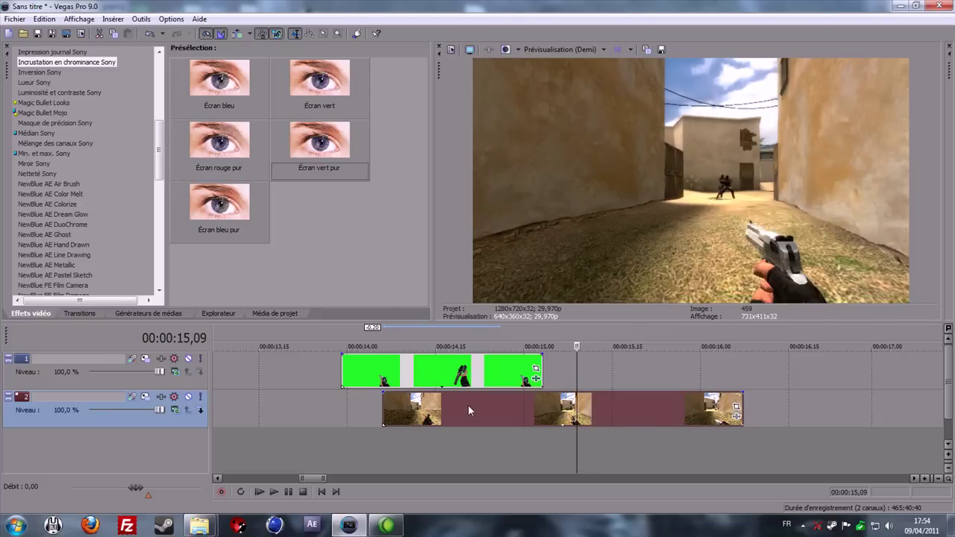
{"action": "left_click_drag", "start_coordinate": [490, 380], "coordinate": [513, 381]}
{"action": "left_click", "coordinate": [490, 410]}
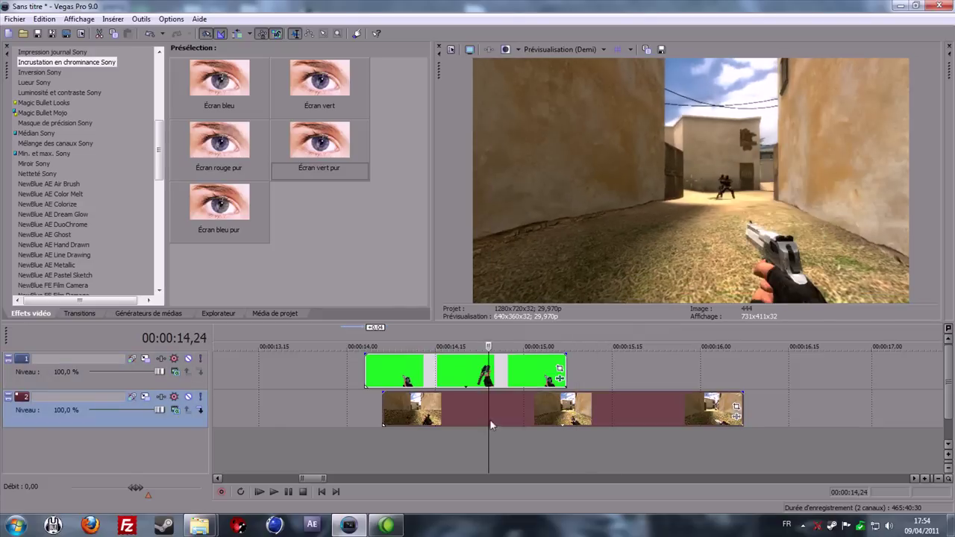
{"action": "left_click", "coordinate": [446, 418]}
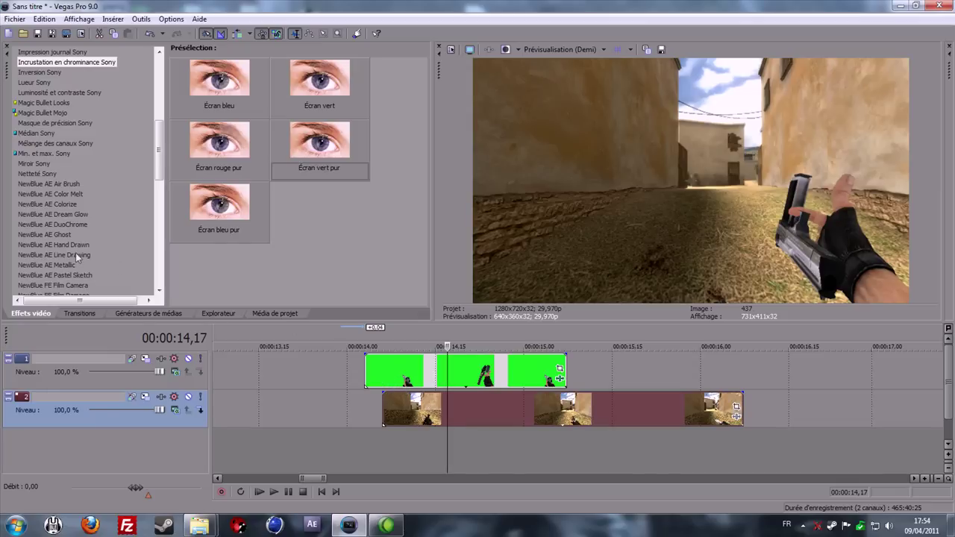
- Apply the default Magic Bullet Looks preset to the keyed Desert Eagle clip and open its look editor
{"action": "left_click", "coordinate": [36, 103]}
{"action": "left_click_drag", "start_coordinate": [219, 78], "coordinate": [448, 376]}
{"action": "left_click", "coordinate": [515, 208]}
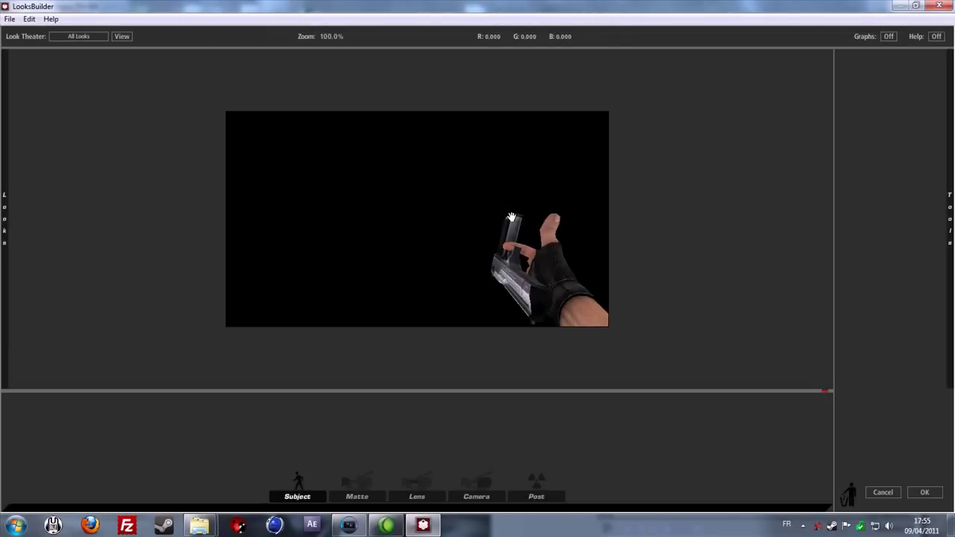
- Add a Post-stage Lift-Gamma-Gain with lift at 1.000, 0.997, 0.973 and gamma at 1.005, 1.002, 0.993 (red, green, blue)
{"action": "mouse_move", "coordinate": [949, 216]}
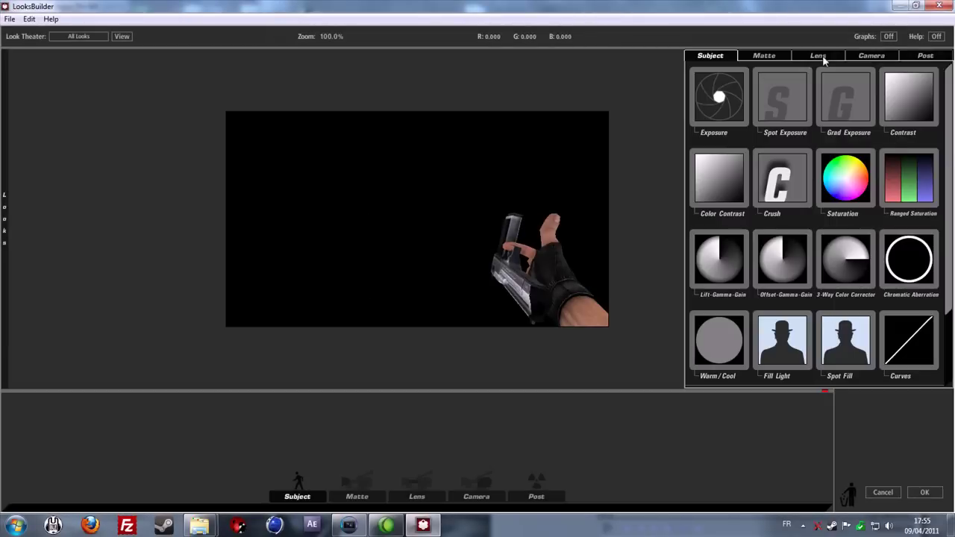
{"action": "left_click", "coordinate": [871, 57]}
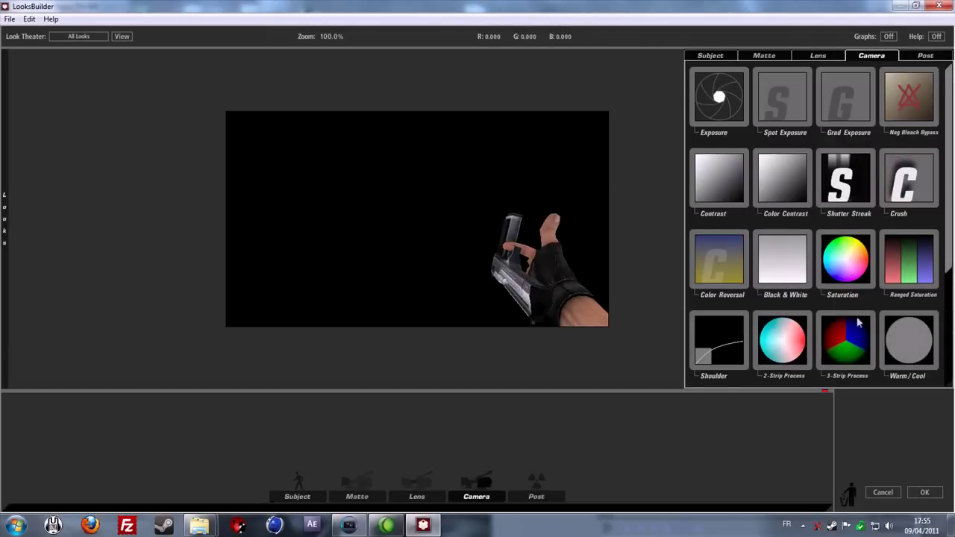
{"action": "left_click", "coordinate": [925, 56]}
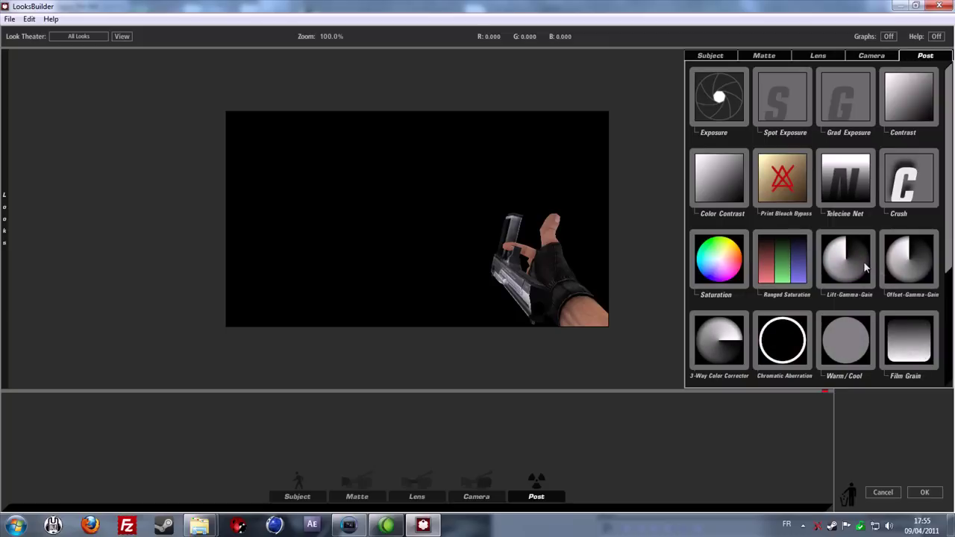
{"action": "double_click", "coordinate": [895, 257]}
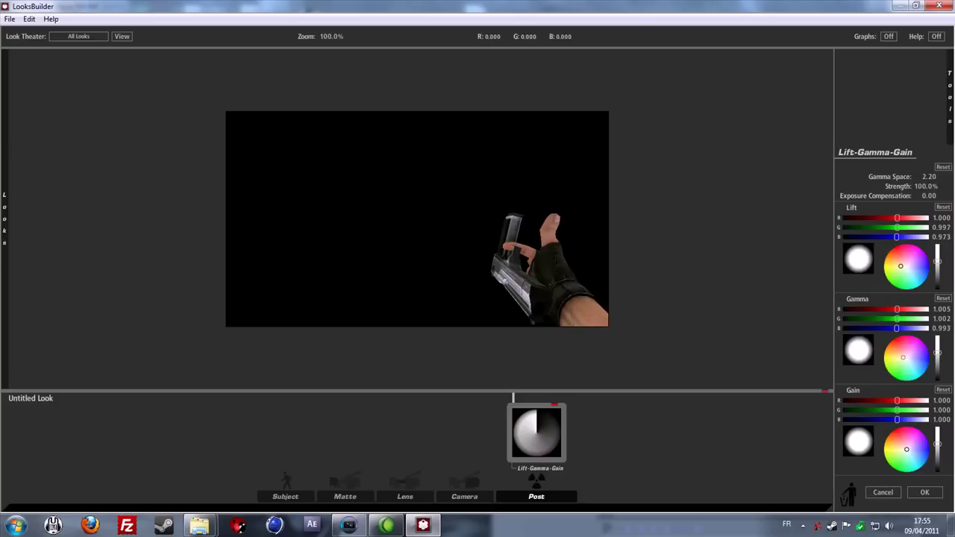
- Add a Contrast tool to the look's Post stage, accept the look and close the clip's effect settings
{"action": "mouse_move", "coordinate": [945, 100]}
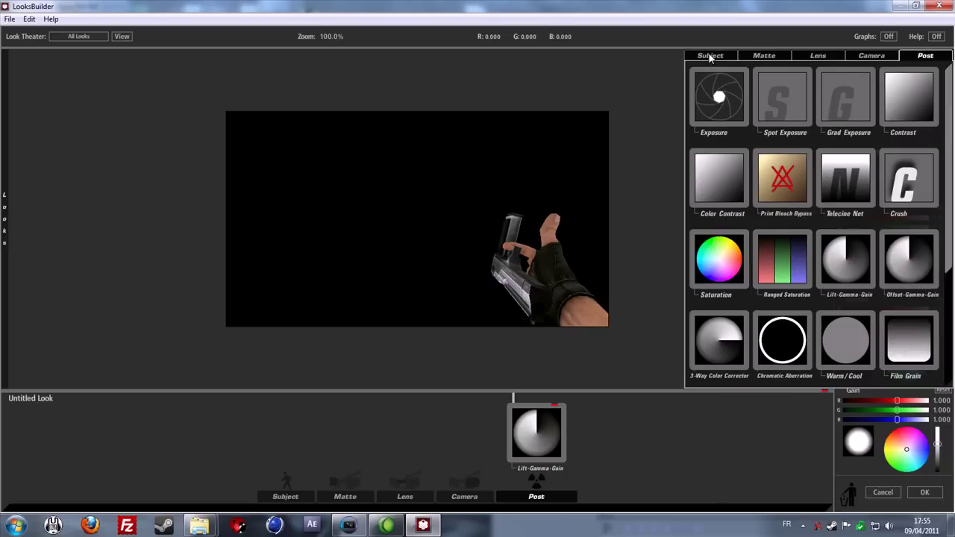
{"action": "left_click", "coordinate": [896, 103]}
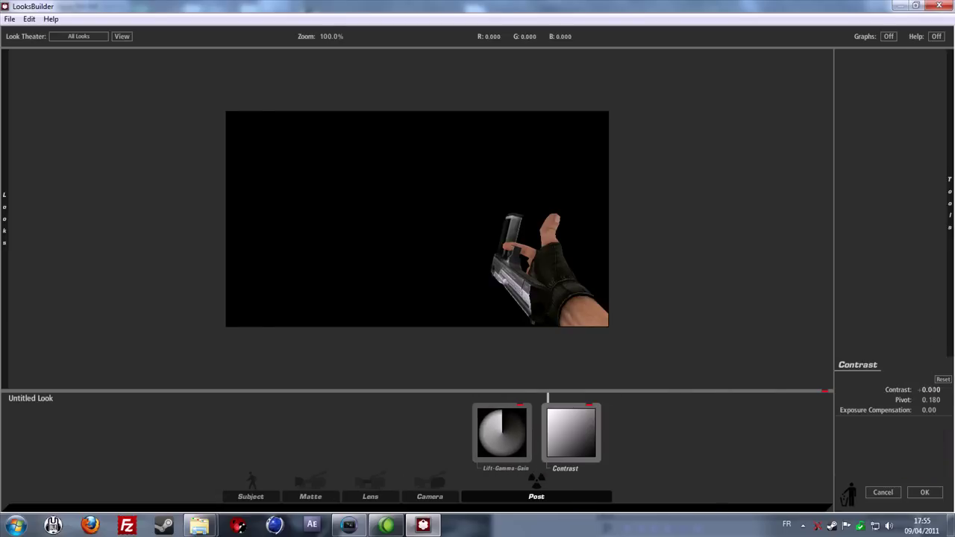
{"action": "left_click", "coordinate": [925, 493]}
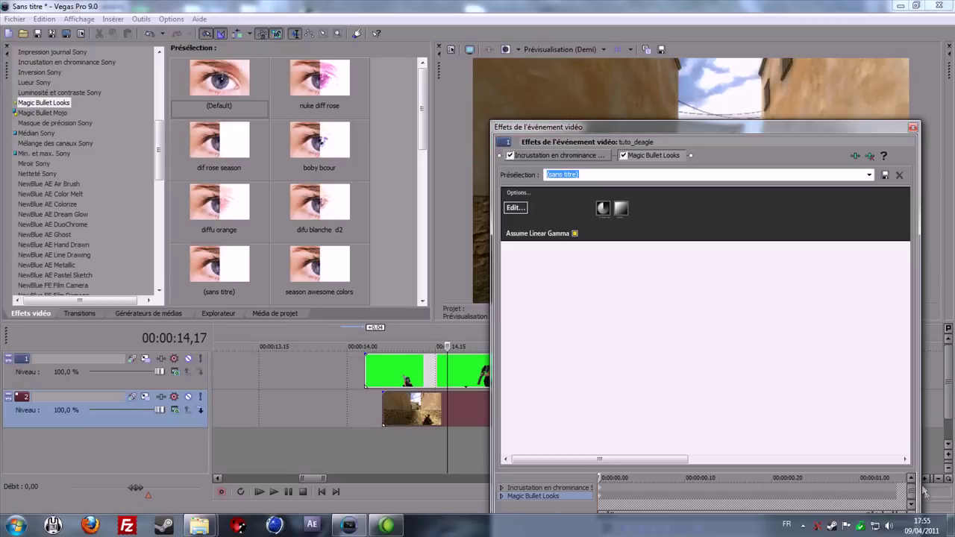
{"action": "left_click", "coordinate": [912, 127]}
- Play the composite, then move the keyed Desert Eagle clip 4 frames earlier over the tuscan clip
{"action": "left_click", "coordinate": [606, 412]}
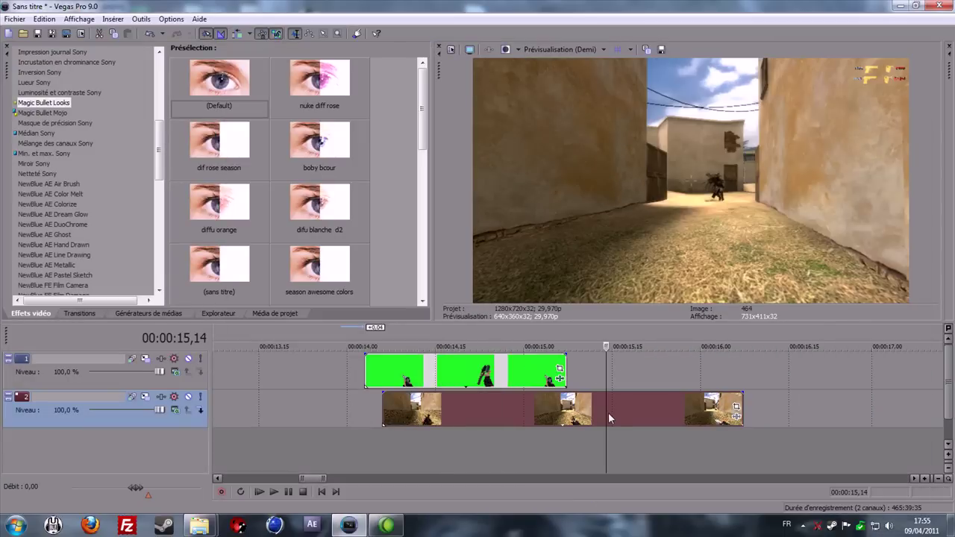
{"action": "key", "text": "space"}
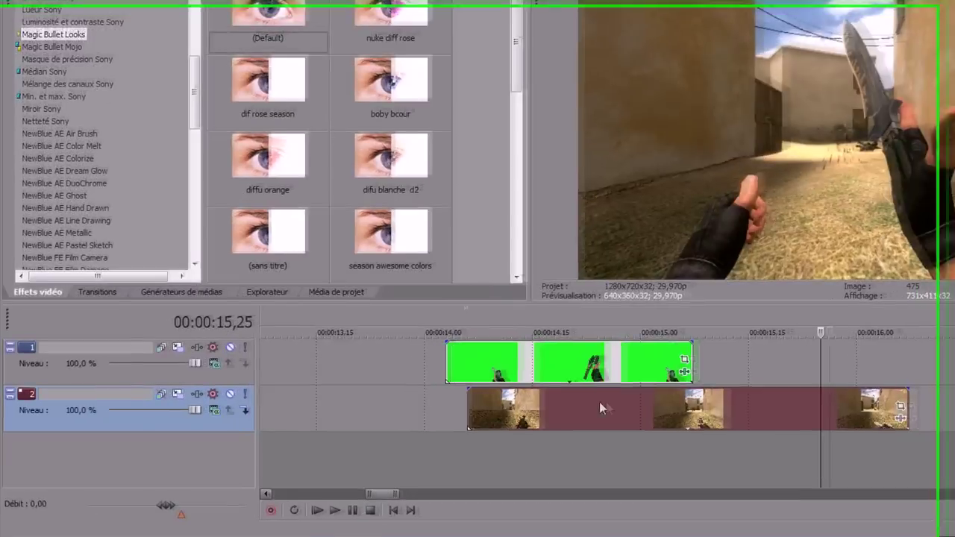
{"action": "left_click", "coordinate": [568, 403]}
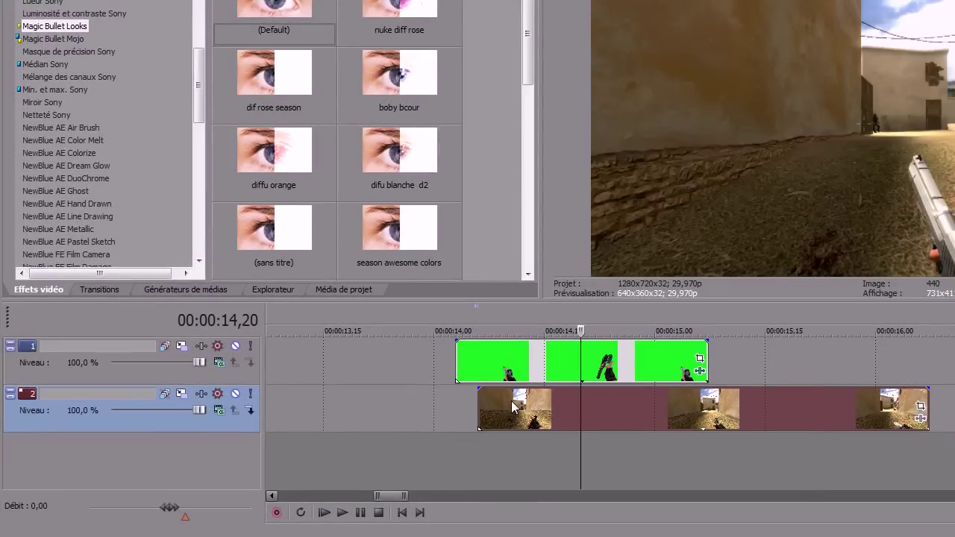
{"action": "left_click_drag", "start_coordinate": [662, 367], "coordinate": [626, 378]}
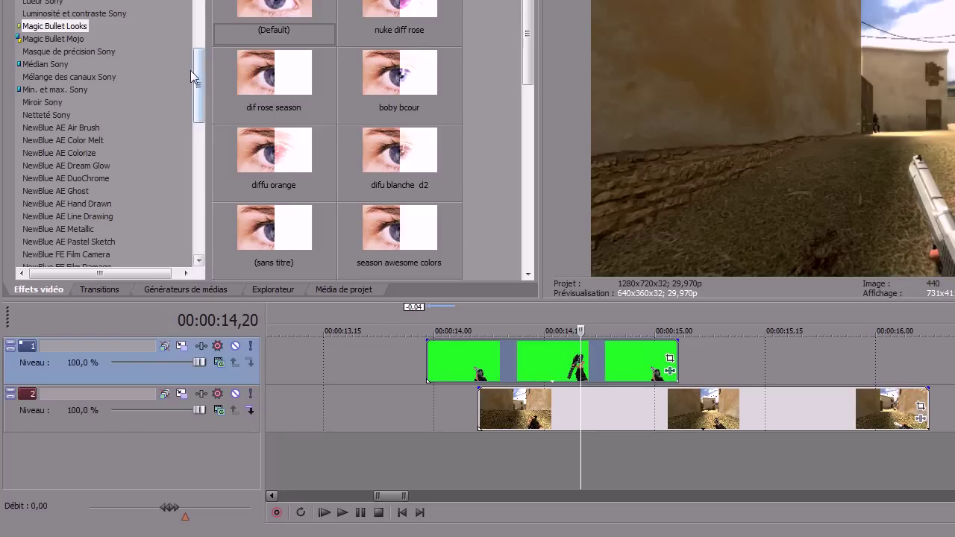